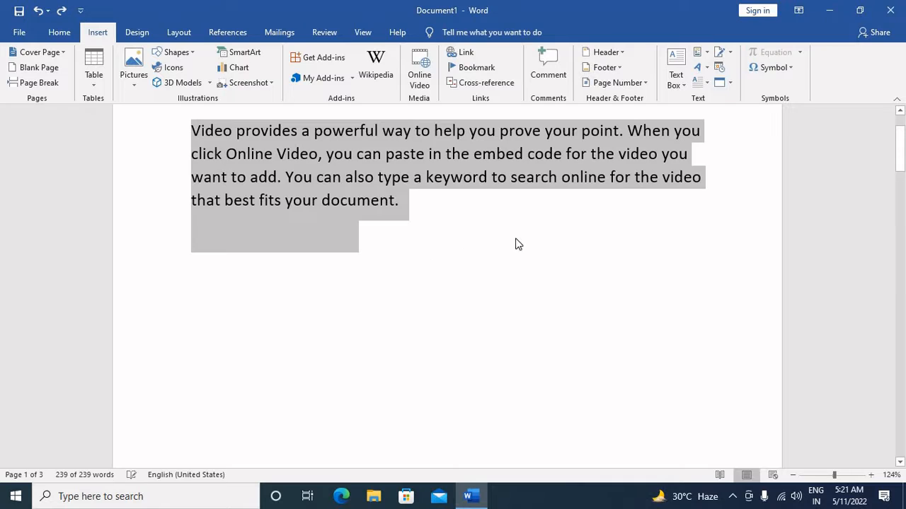
Add the comment "Powerful yoga" to the word "powerful" in the first paragraph.
click(517, 238)
scroll(517, 239, up, 2)
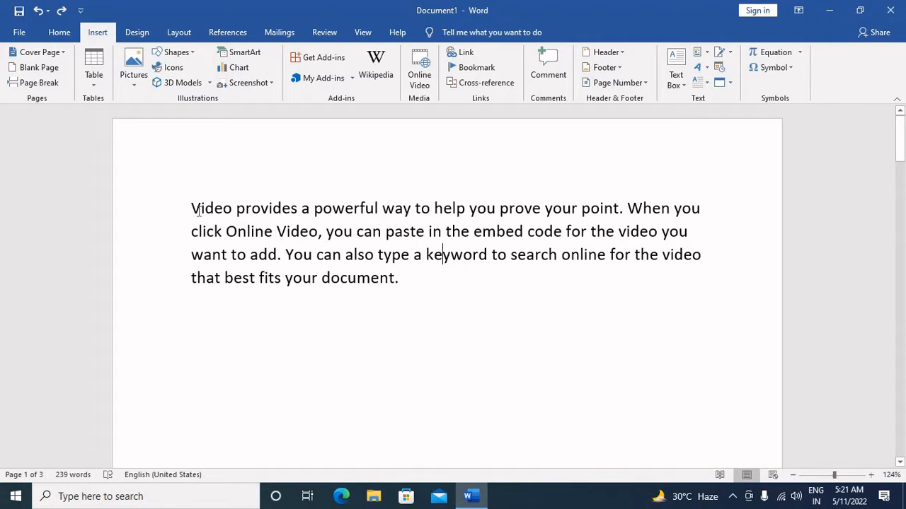
scroll(675, 359, down, 3)
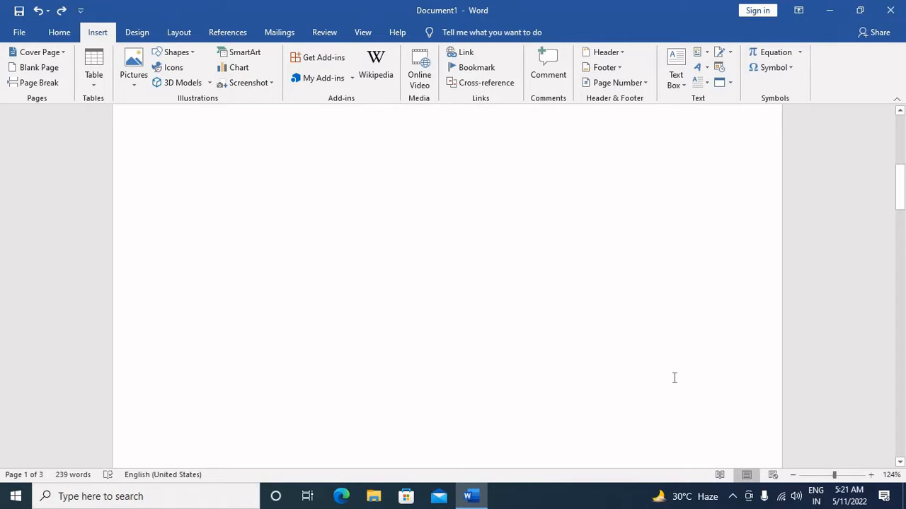
scroll(674, 378, up, 3)
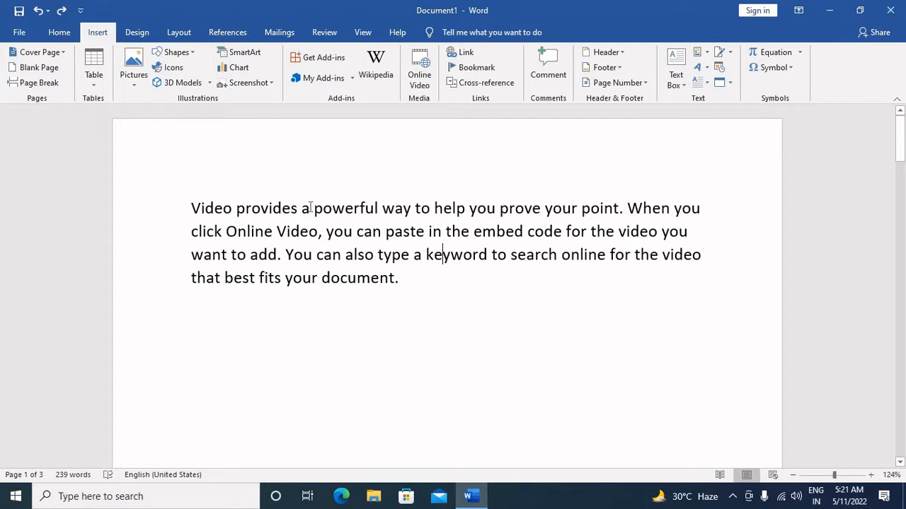
drag(334, 205, 370, 221)
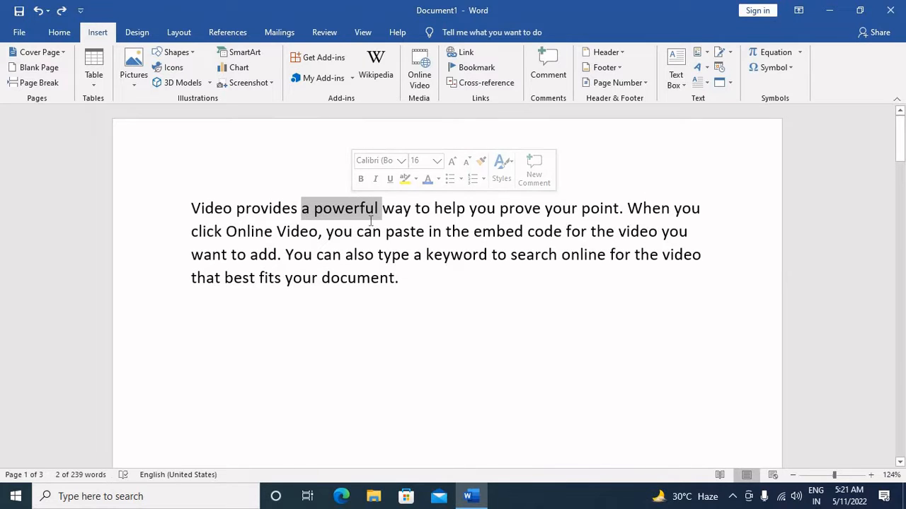
click(364, 205)
drag(314, 208, 377, 213)
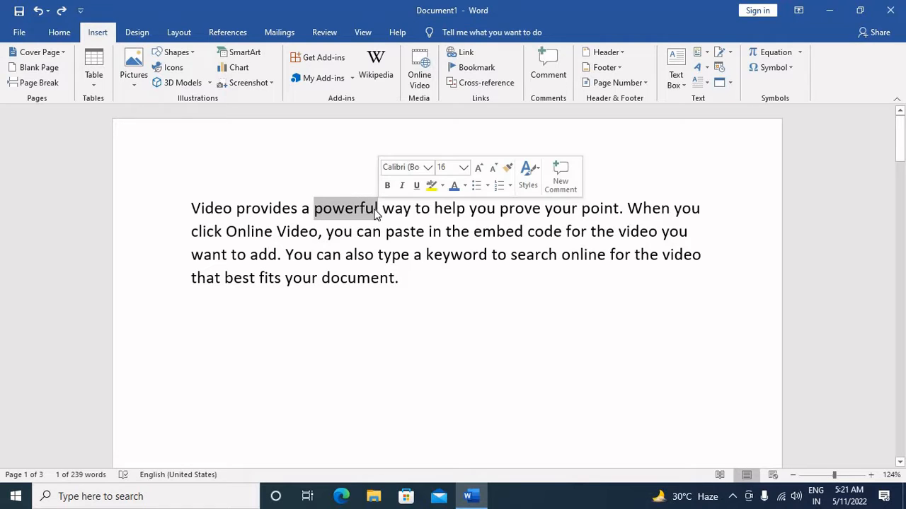
click(552, 71)
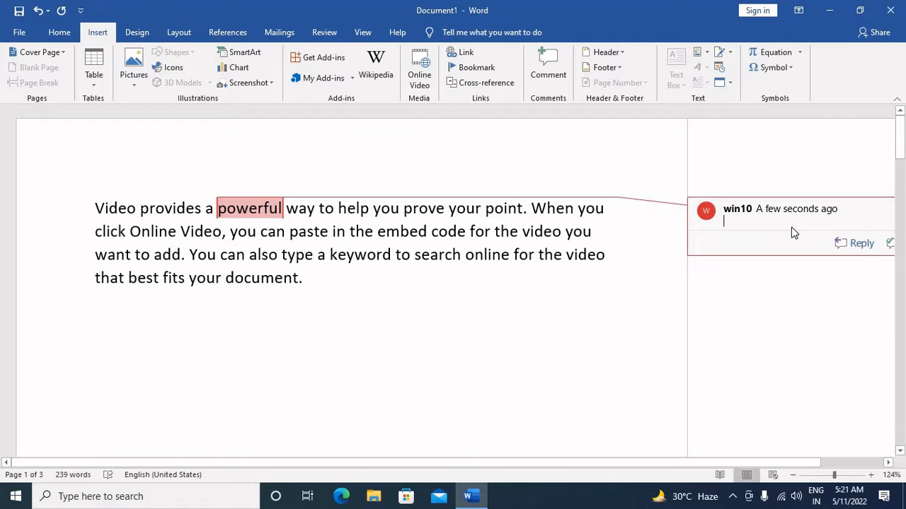
text(power)
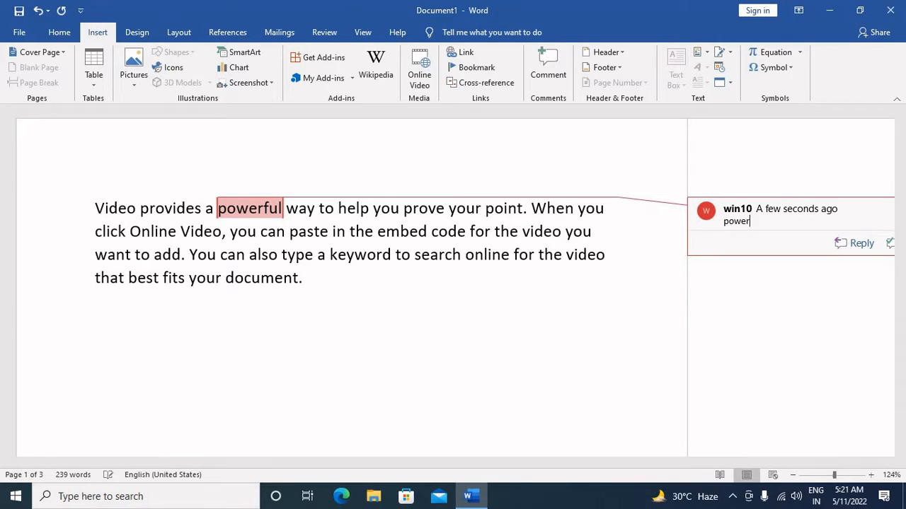
text(ful yoga)
click(630, 312)
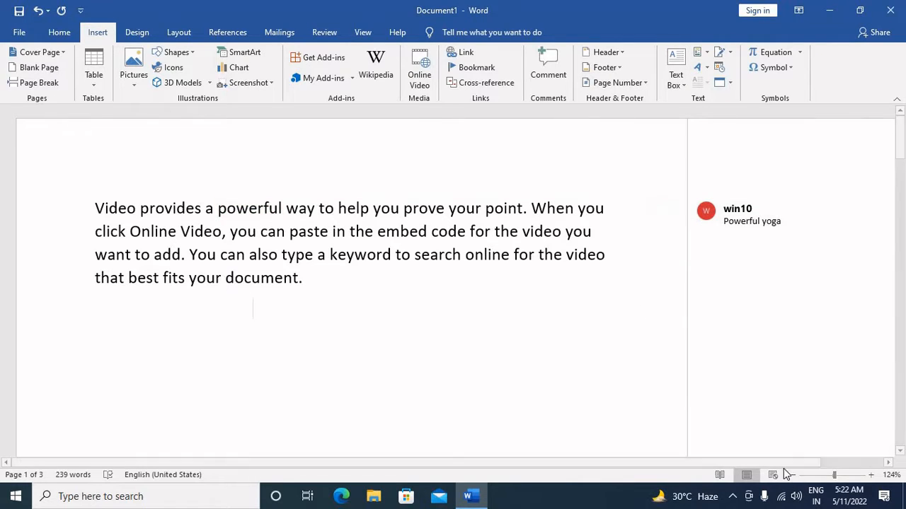
click(888, 462)
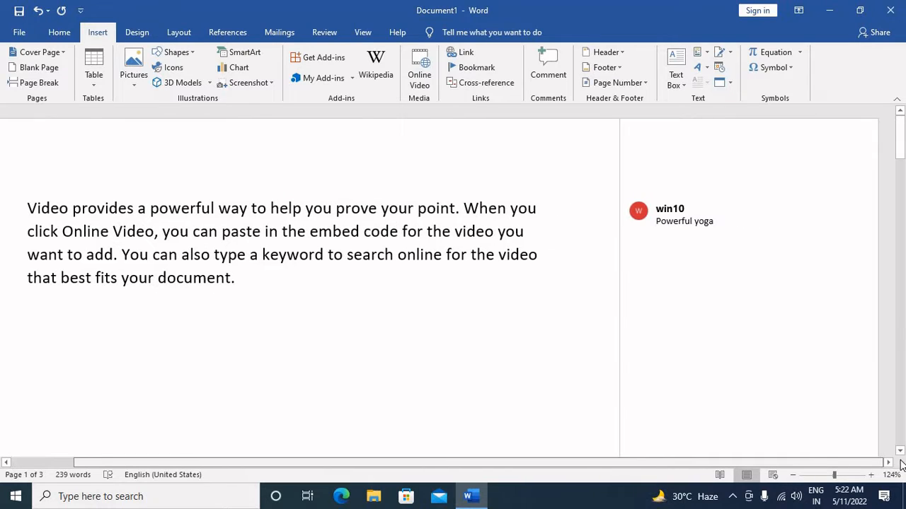
mouse_move(728, 218)
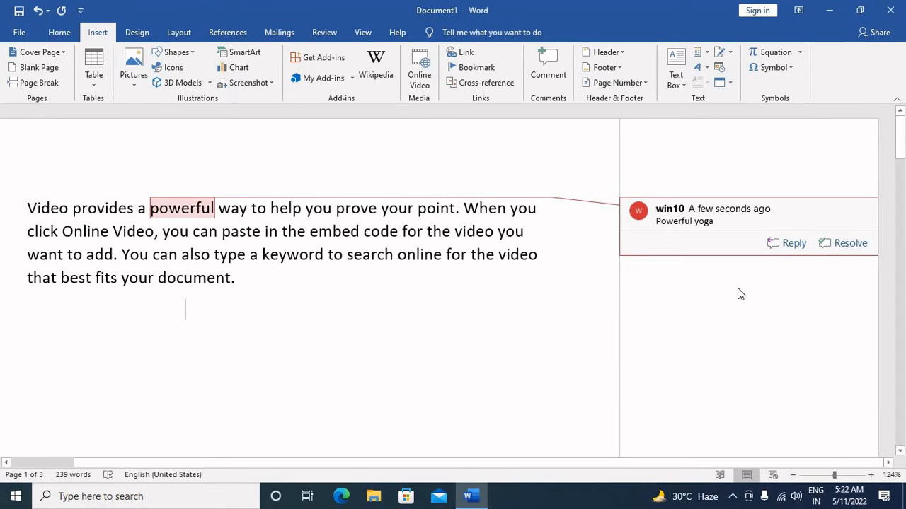
drag(766, 464, 559, 465)
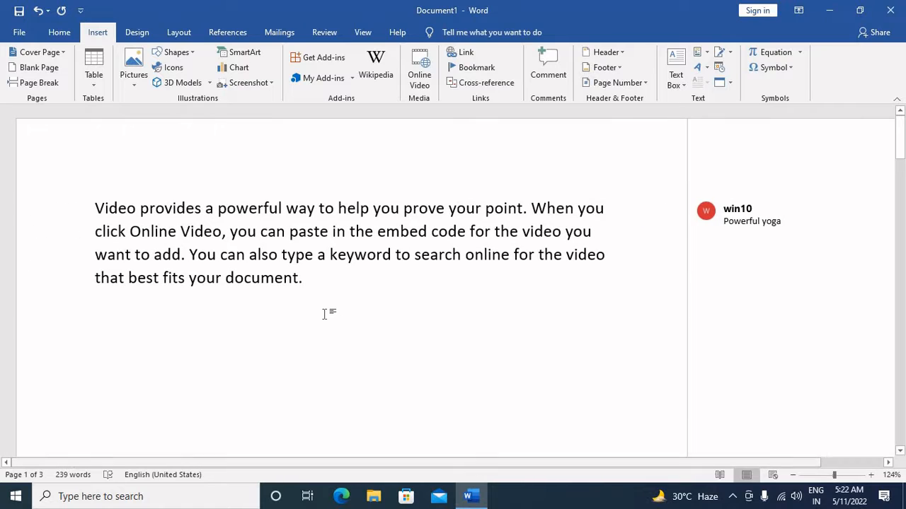
Add the comment "This is first word in this document" to "Word" in the first sentence of page 2.
scroll(326, 313, down, 12)
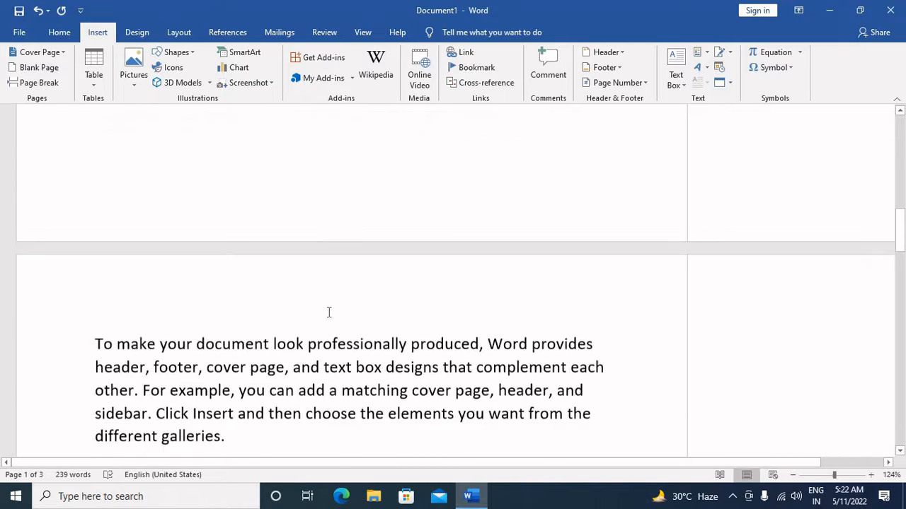
scroll(328, 312, down, 2)
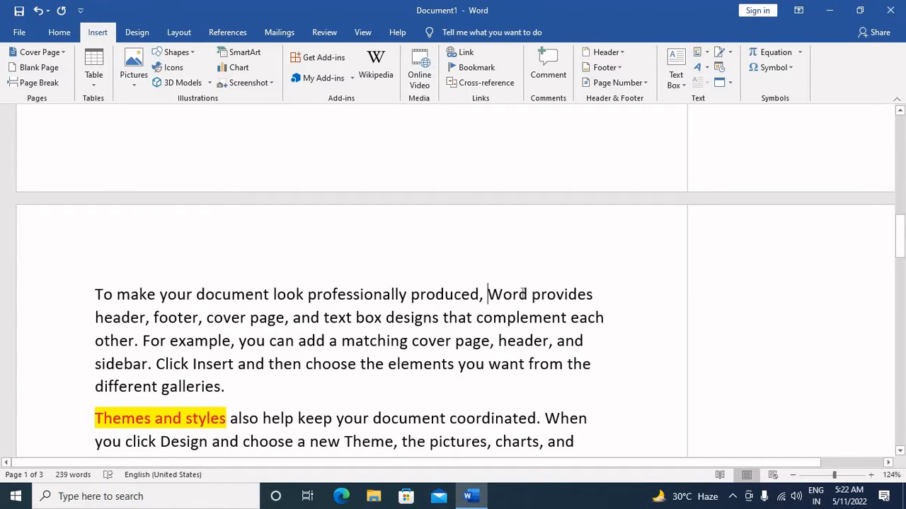
double_click(523, 293)
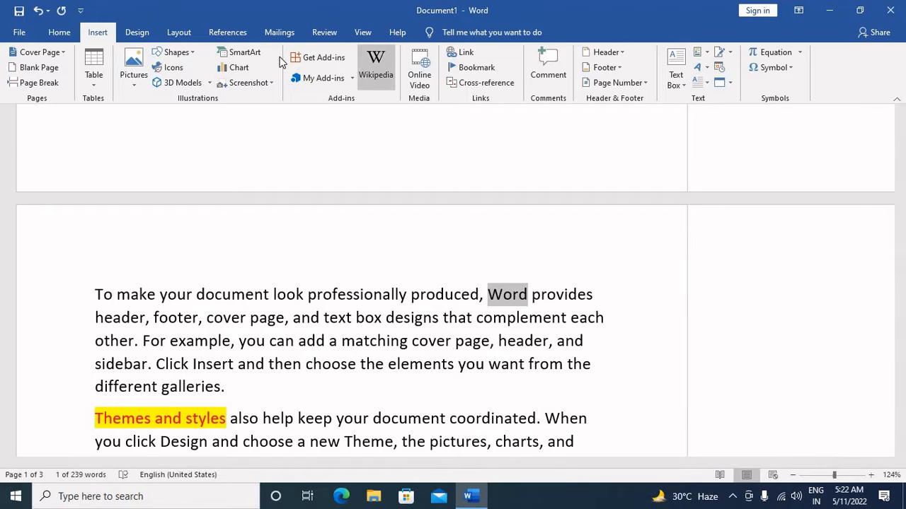
click(544, 64)
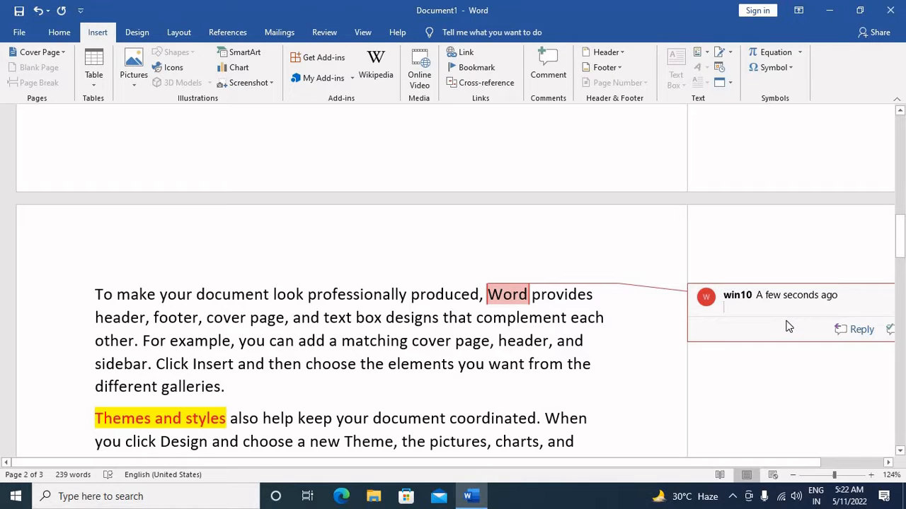
text(This is first wo)
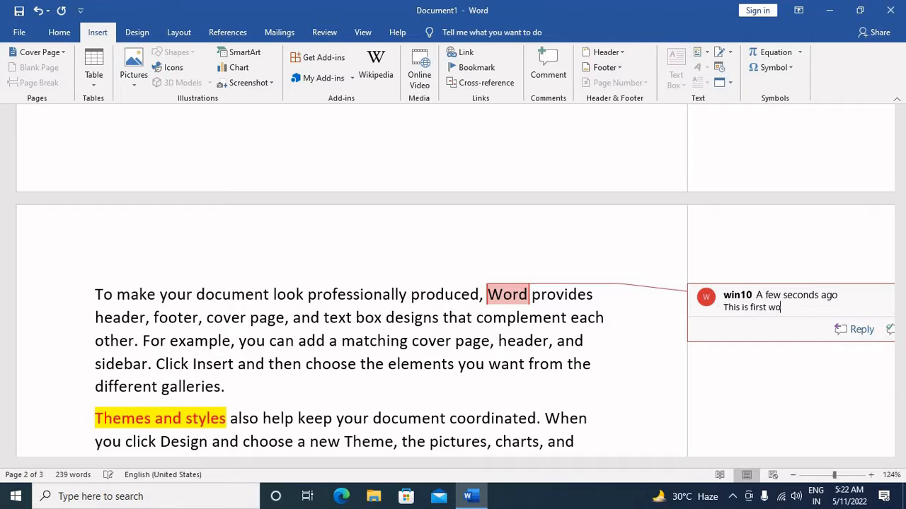
text(rd in this doccumennt)
key(ctrl+BackSpace)
click(589, 294)
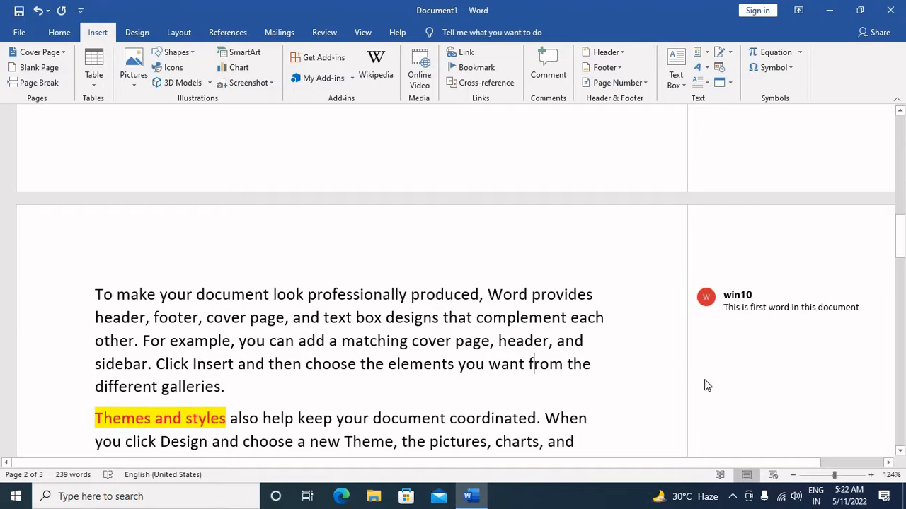
scroll(810, 370, up, 5)
scroll(811, 370, up, 3)
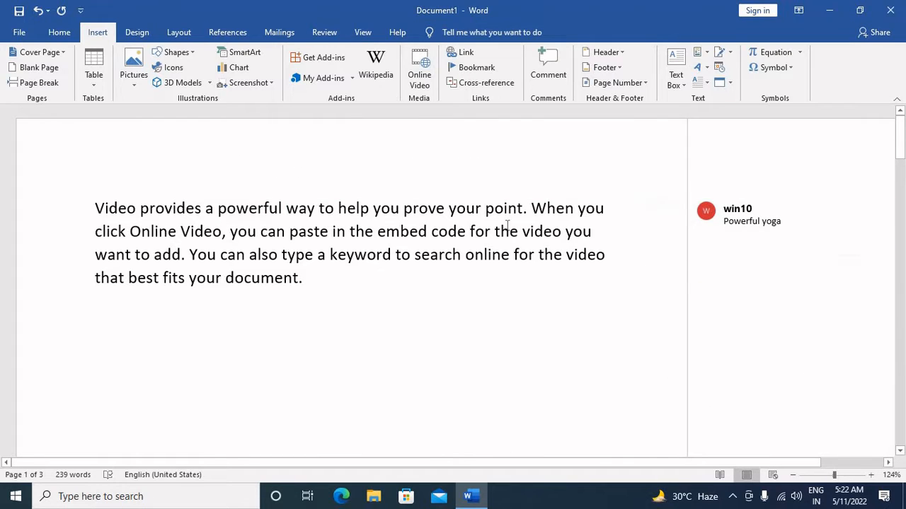
click(825, 214)
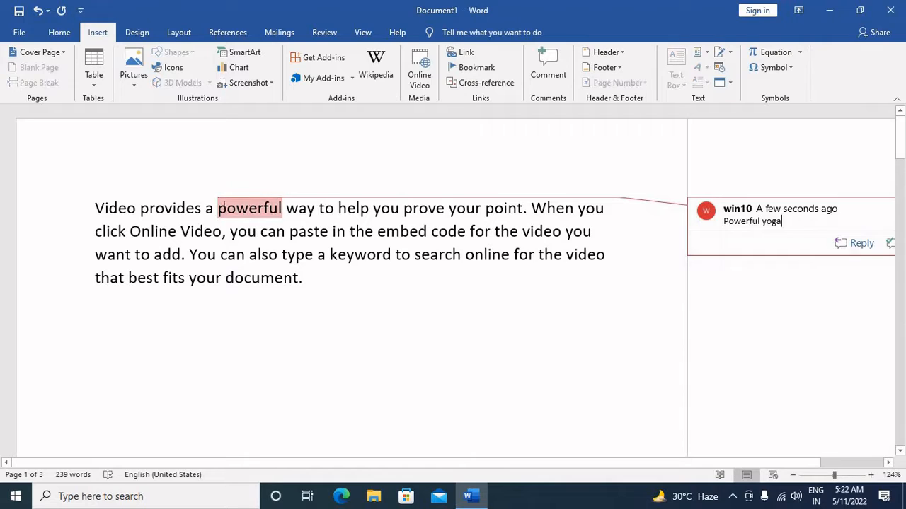
click(557, 73)
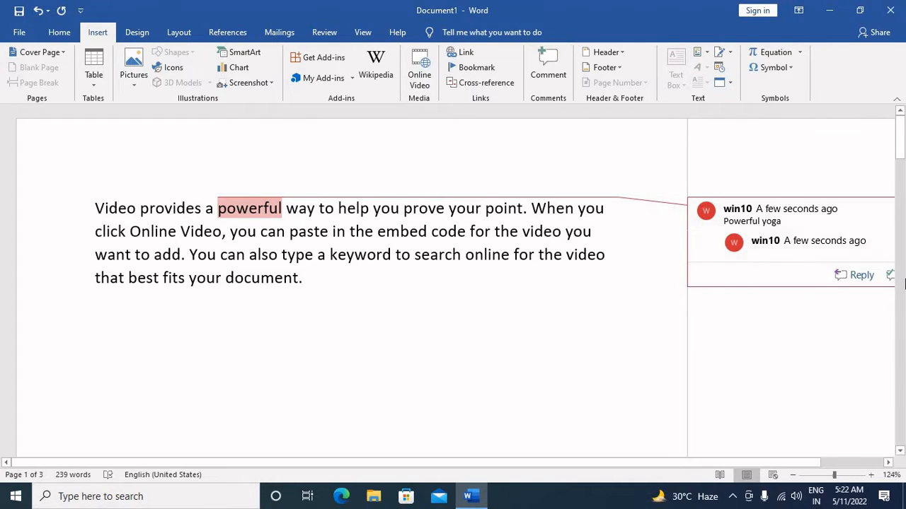
click(483, 336)
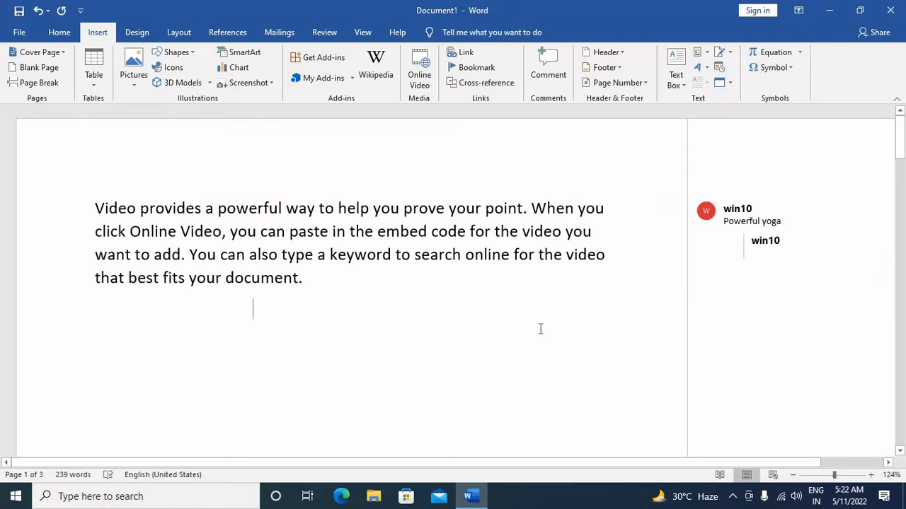
key(ctrl+z)
click(556, 207)
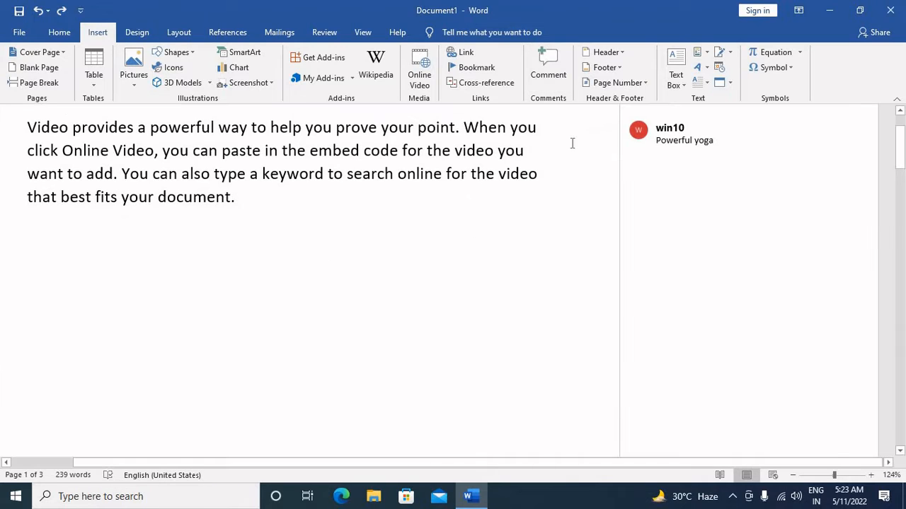
Reply "That is not true" to the "Powerful yoga" comment and add a second, empty reply.
mouse_move(730, 134)
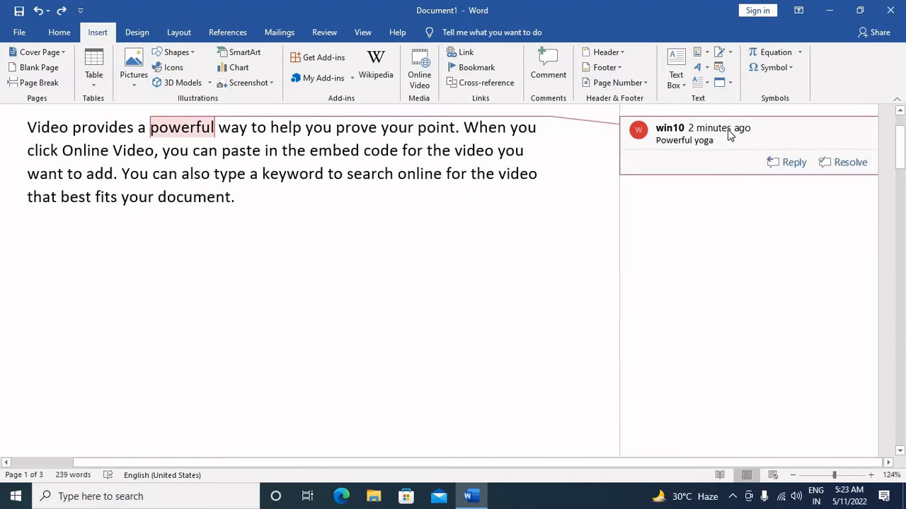
click(693, 141)
click(787, 162)
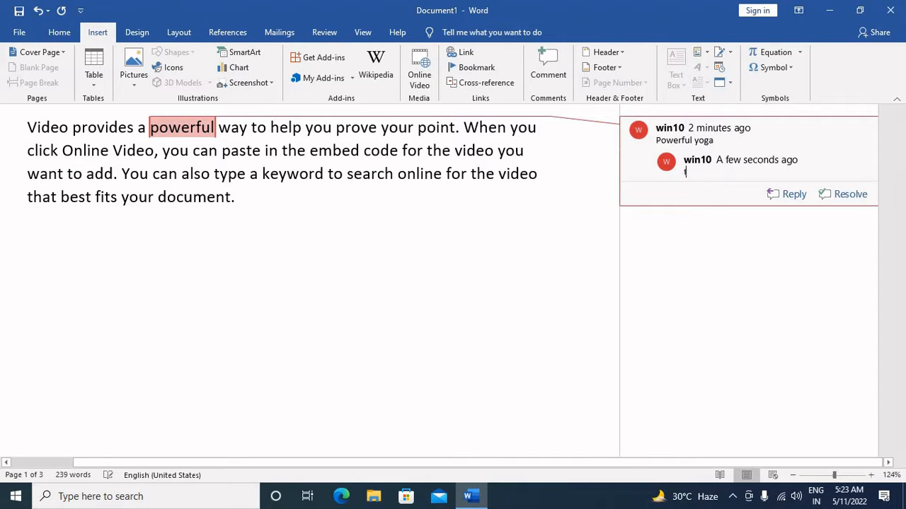
text(that is)
click(789, 198)
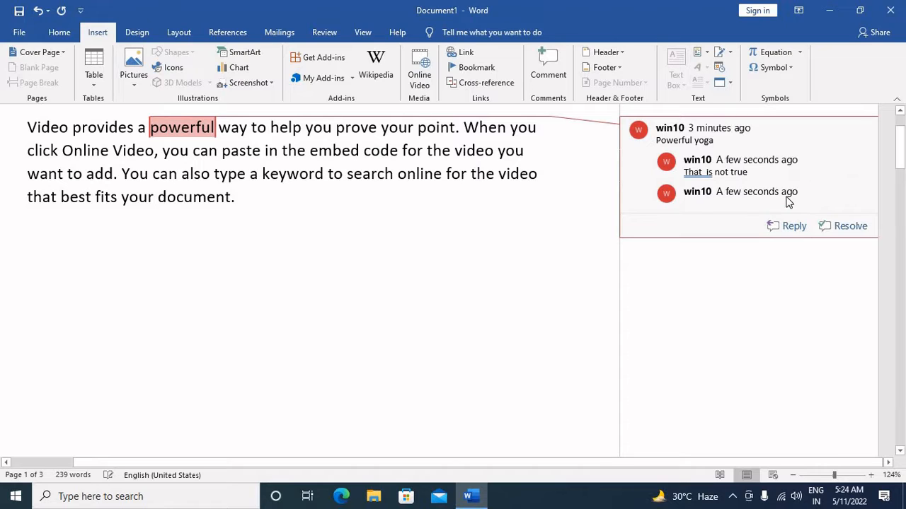
Resolve the "Powerful yoga" comment thread and reopen it.
click(849, 227)
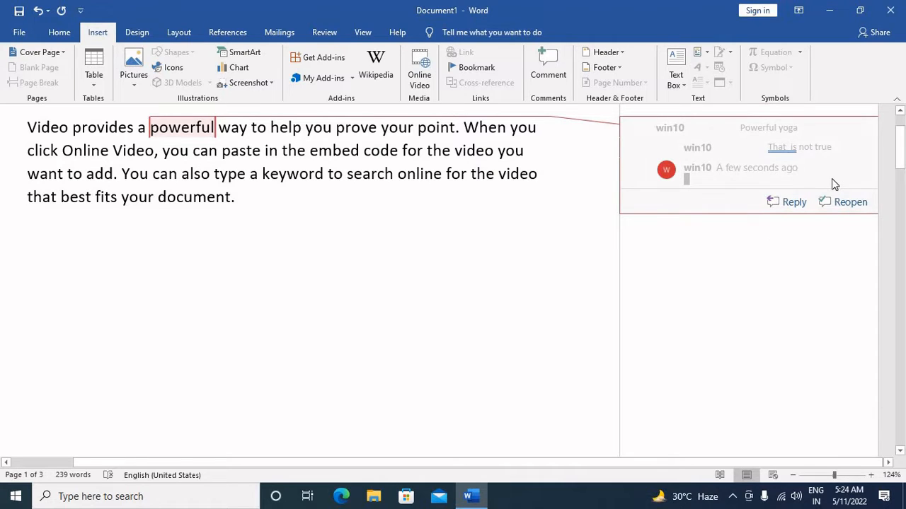
click(842, 203)
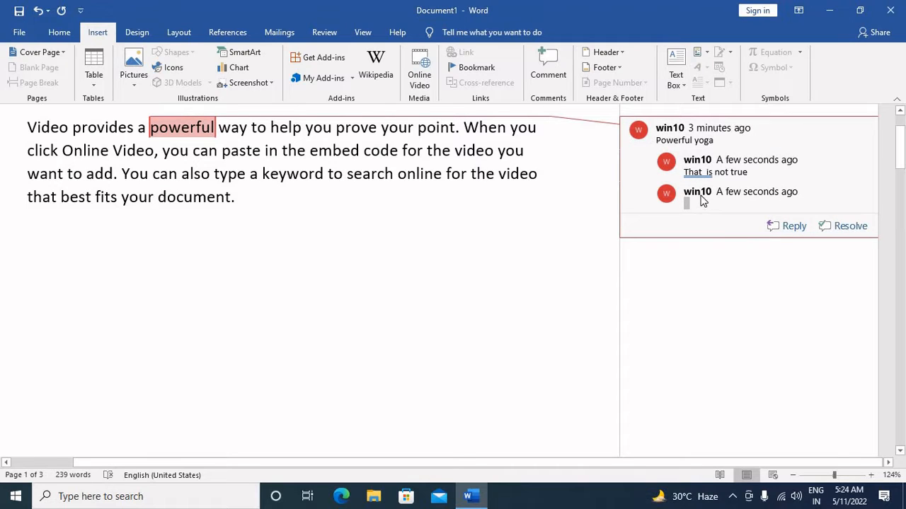
click(412, 201)
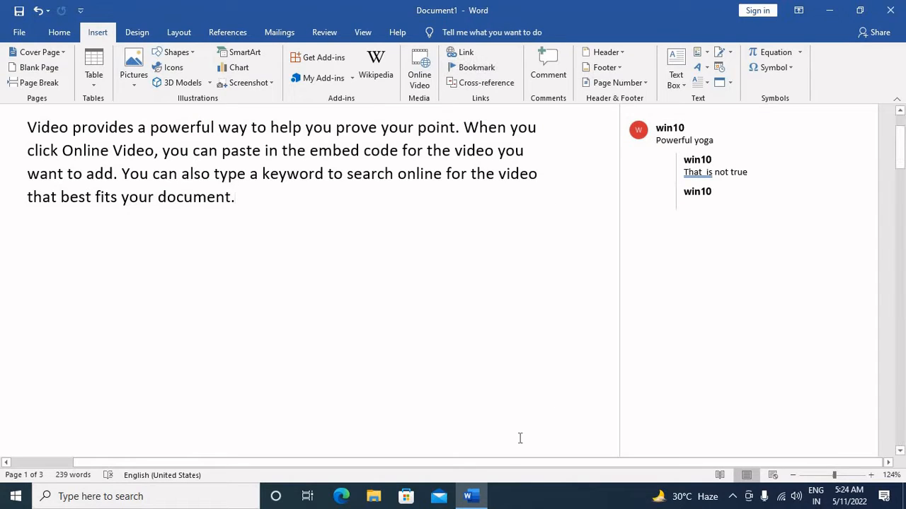
Insert the built-in Facet (Even Page) header into the document.
drag(512, 467, 200, 460)
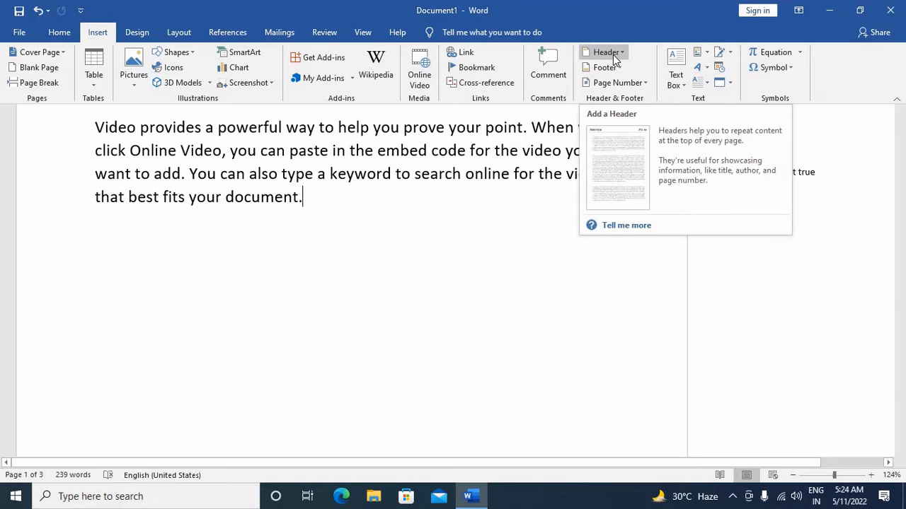
scroll(457, 328, up, 1)
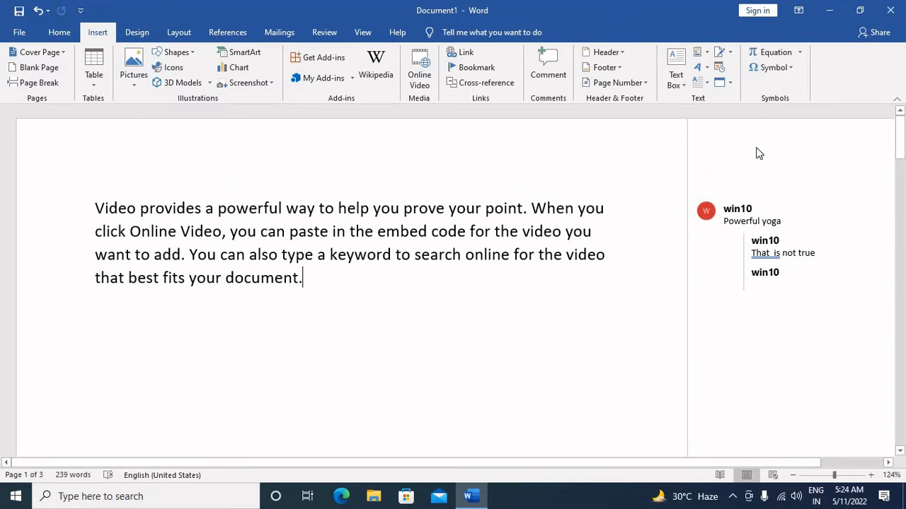
scroll(729, 176, down, 8)
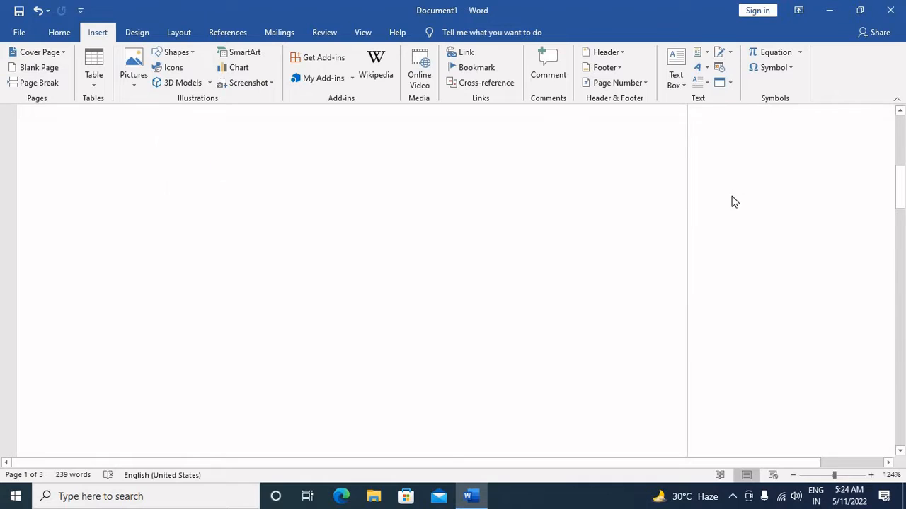
scroll(707, 196, down, 3)
scroll(665, 196, up, 1)
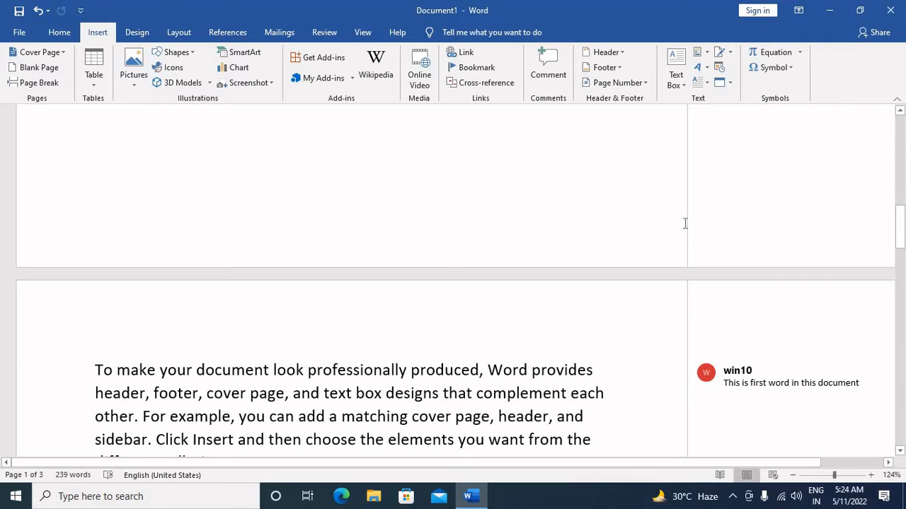
scroll(641, 204, up, 3)
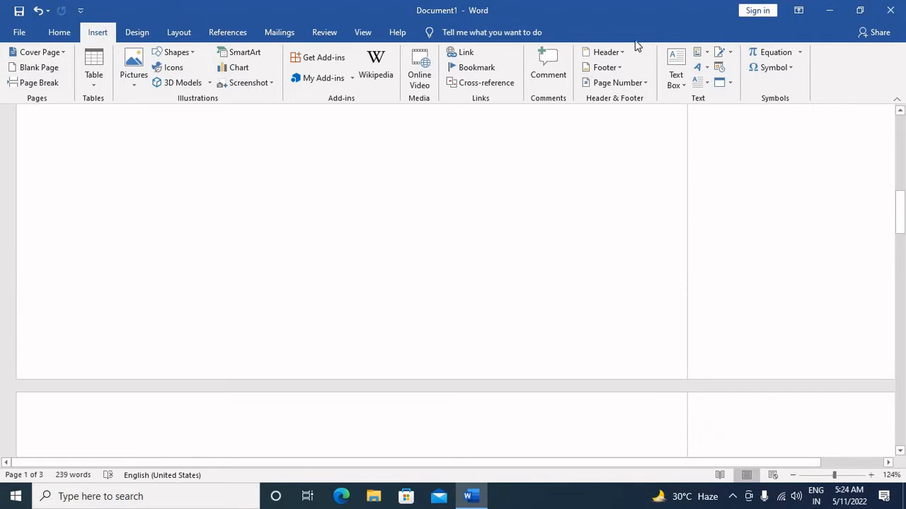
click(616, 52)
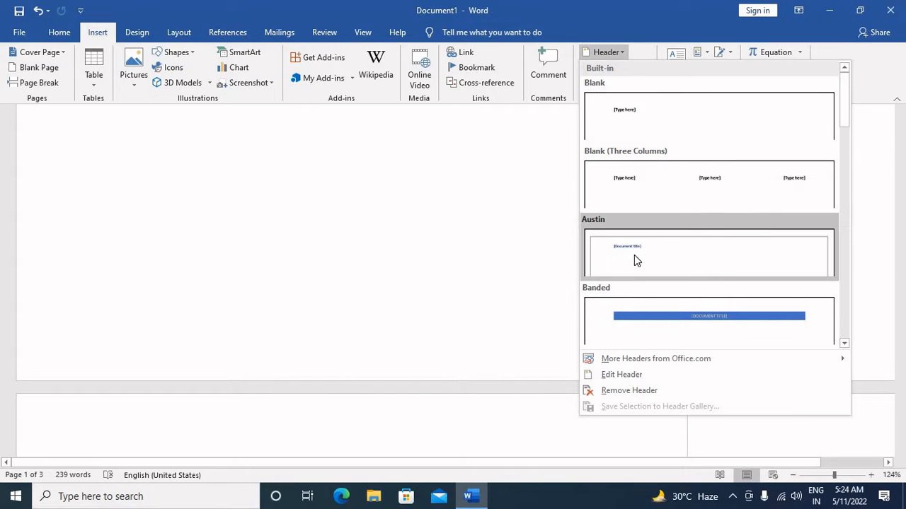
scroll(713, 322, down, 6)
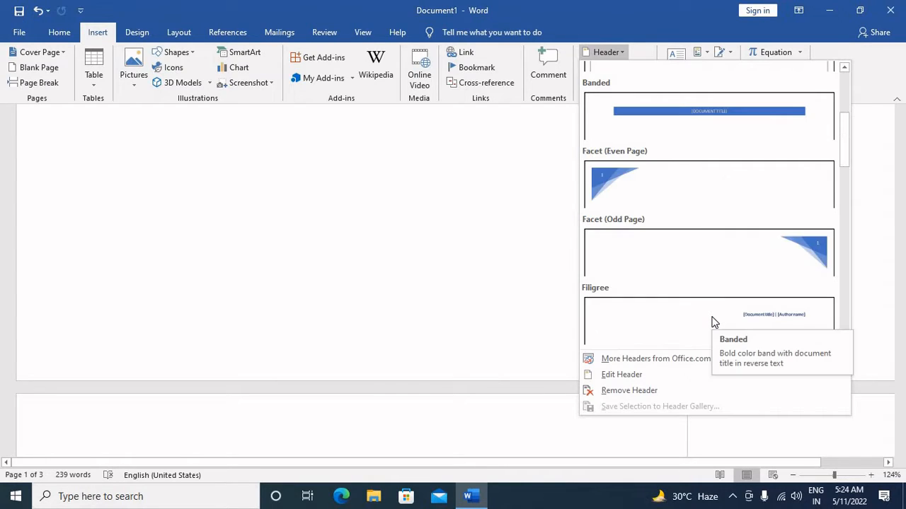
scroll(712, 319, up, 3)
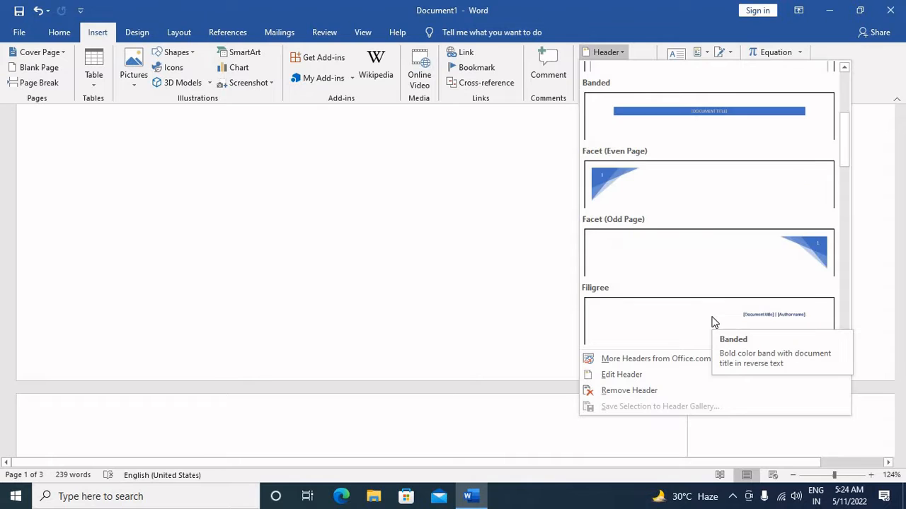
click(644, 187)
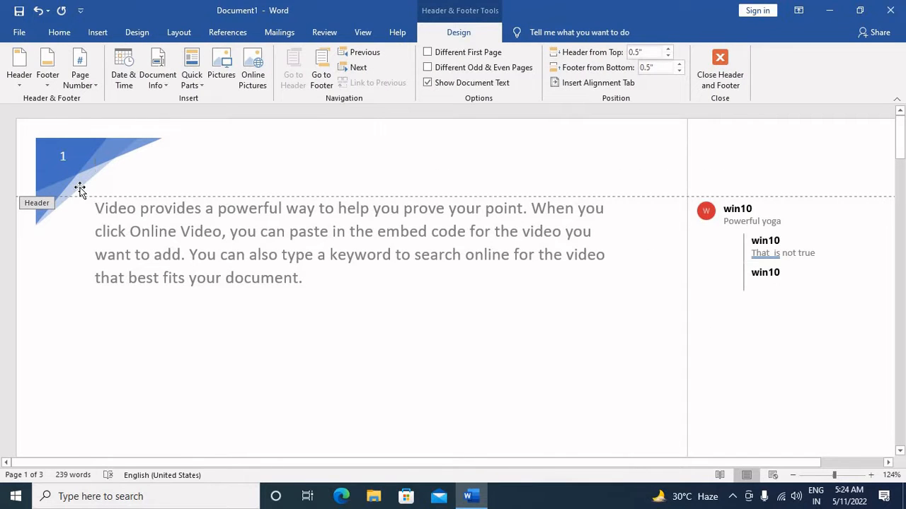
Check the header on all the document's pages and close header and footer editing.
scroll(256, 290, down, 5)
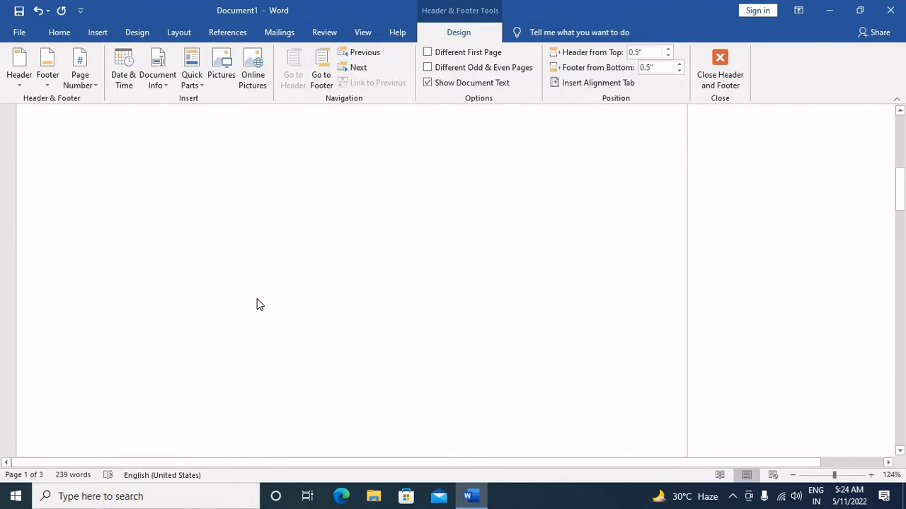
scroll(257, 304, down, 15)
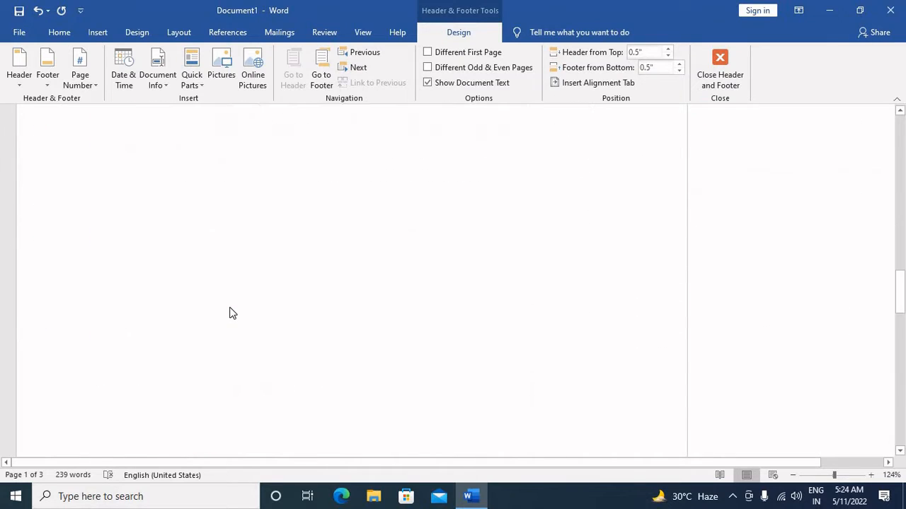
scroll(229, 314, down, 15)
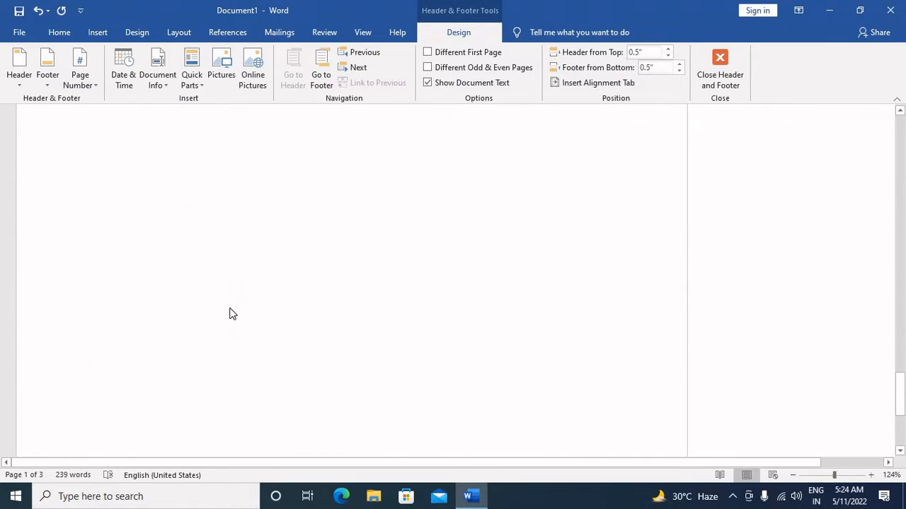
scroll(230, 314, down, 2)
scroll(230, 311, up, 12)
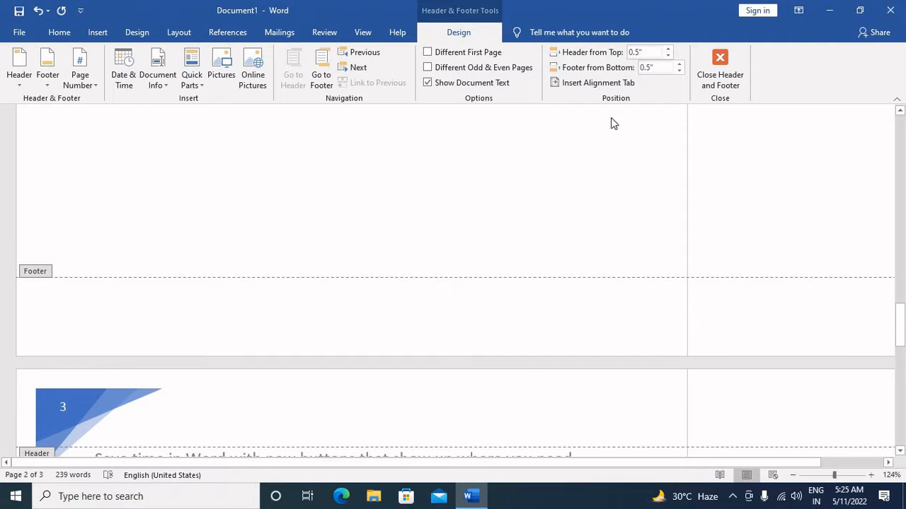
click(719, 71)
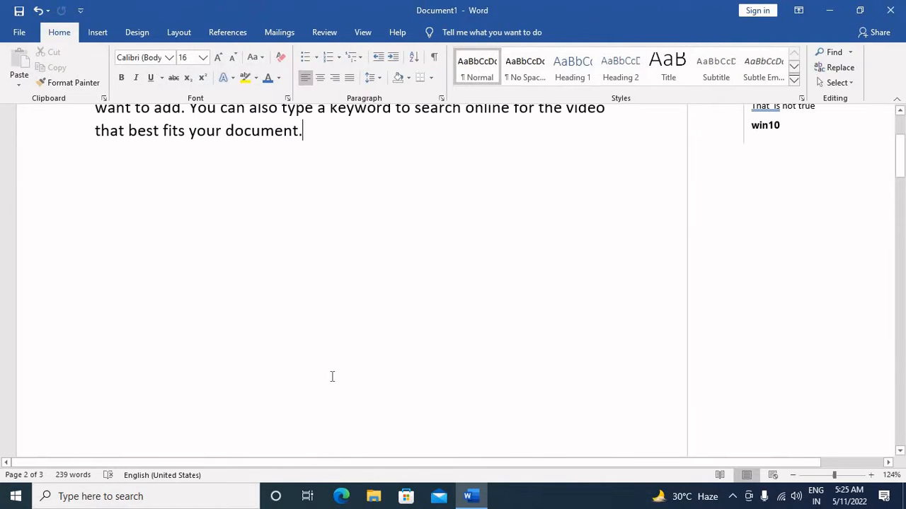
Reopen the first page's header for editing, browse the header designs, and insert the Blank (Three Columns) footer.
scroll(332, 376, up, 3)
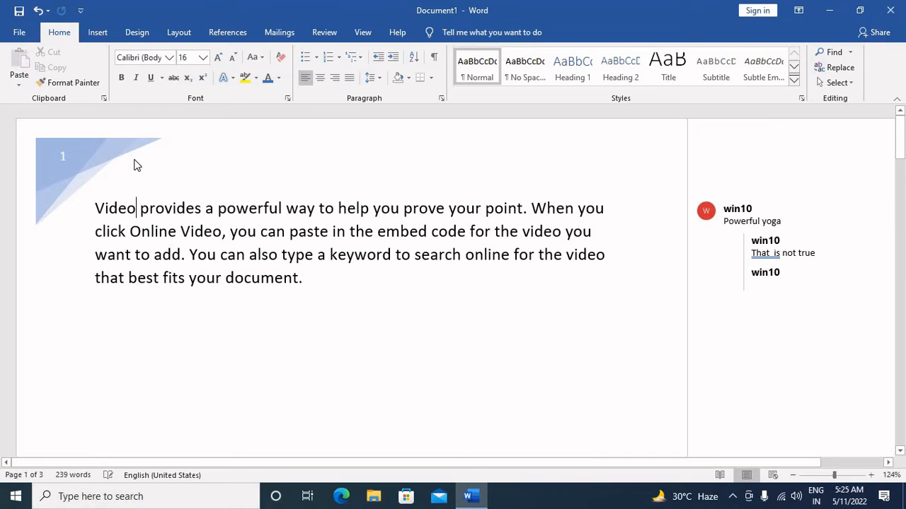
double_click(136, 165)
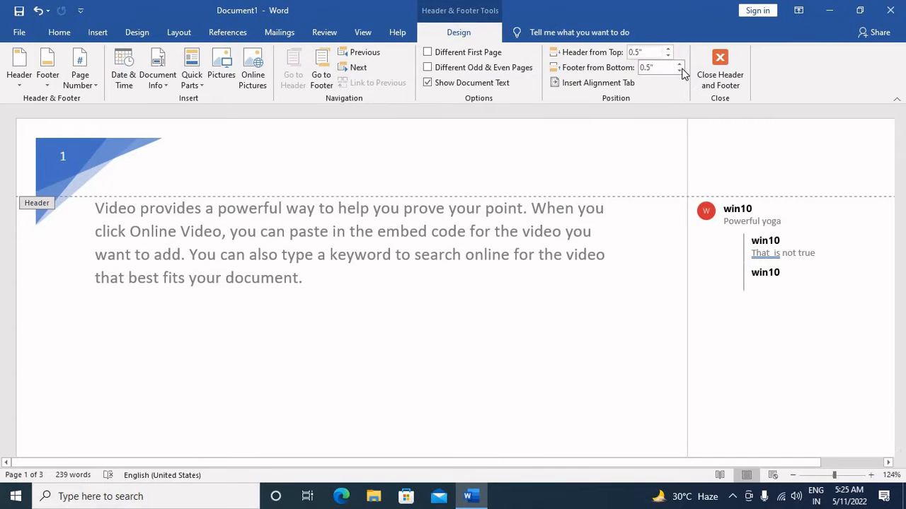
click(17, 79)
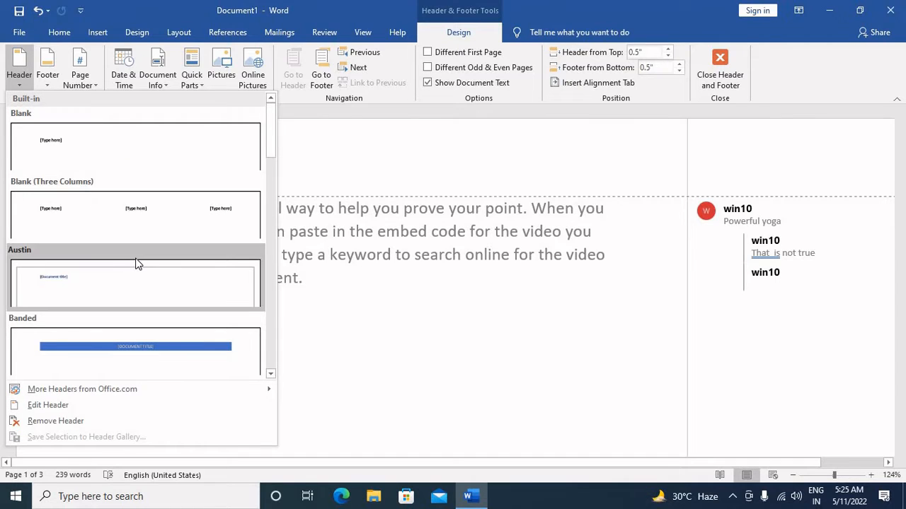
scroll(136, 263, down, 6)
click(48, 79)
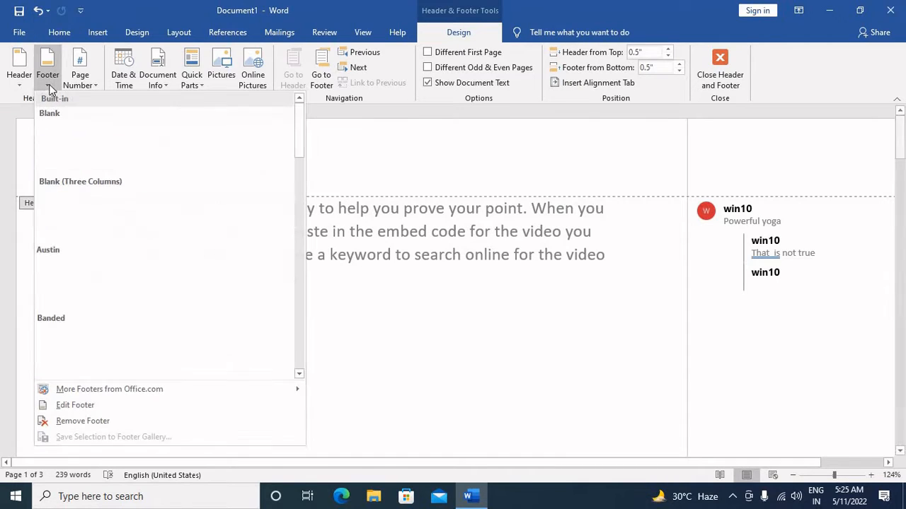
click(199, 228)
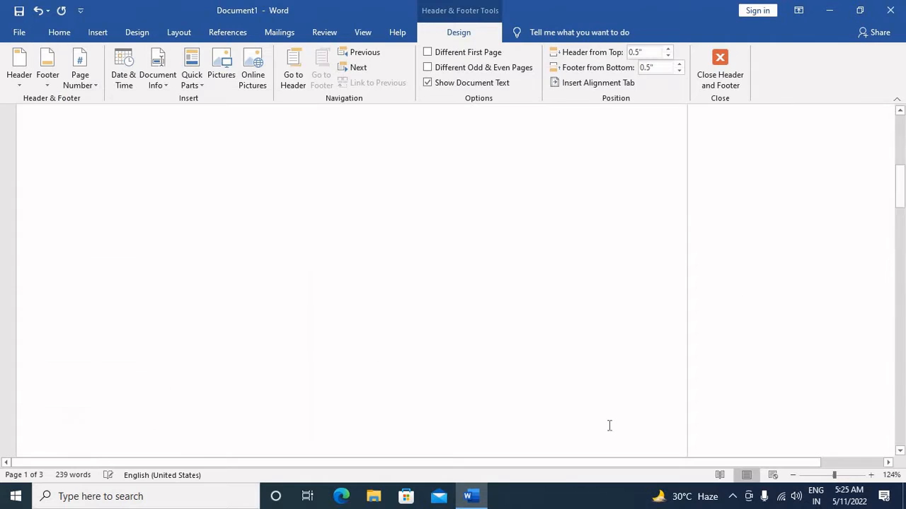
Replace the first page's header content with an Accent Bar 1 page number at the top of the page.
scroll(419, 340, up, 10)
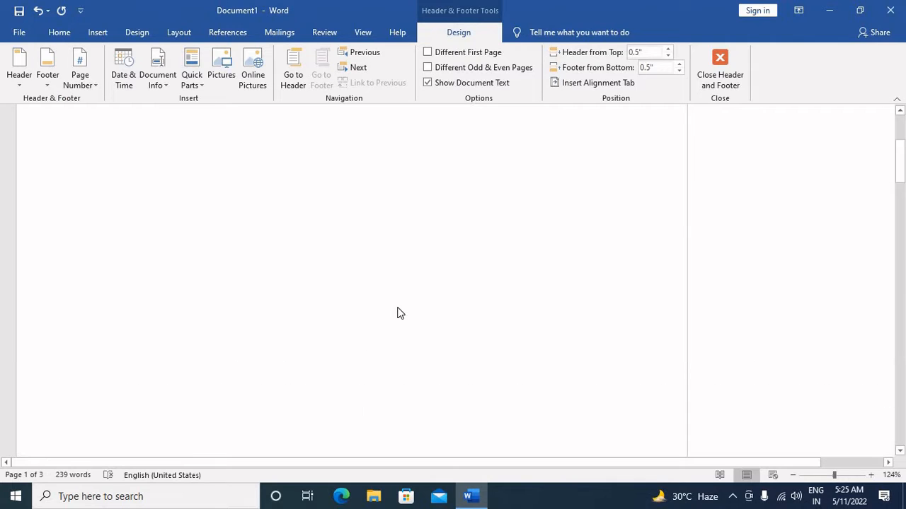
click(254, 168)
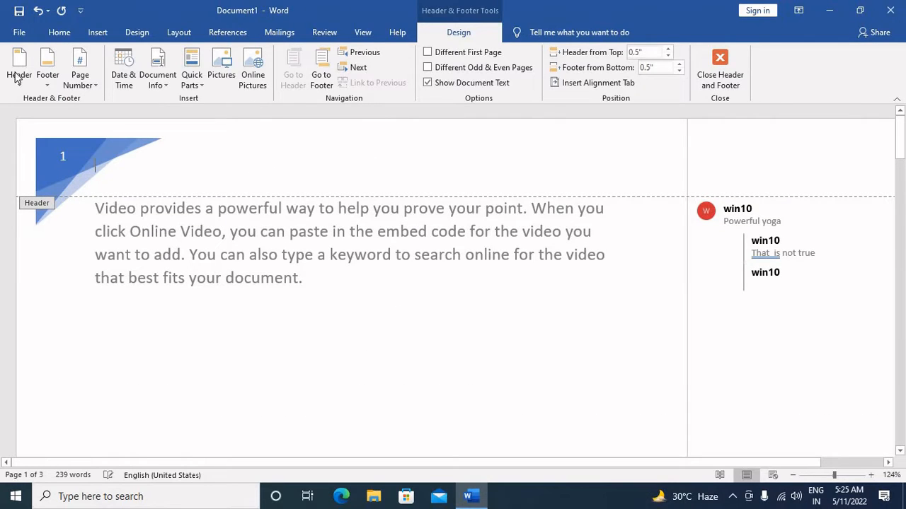
click(80, 79)
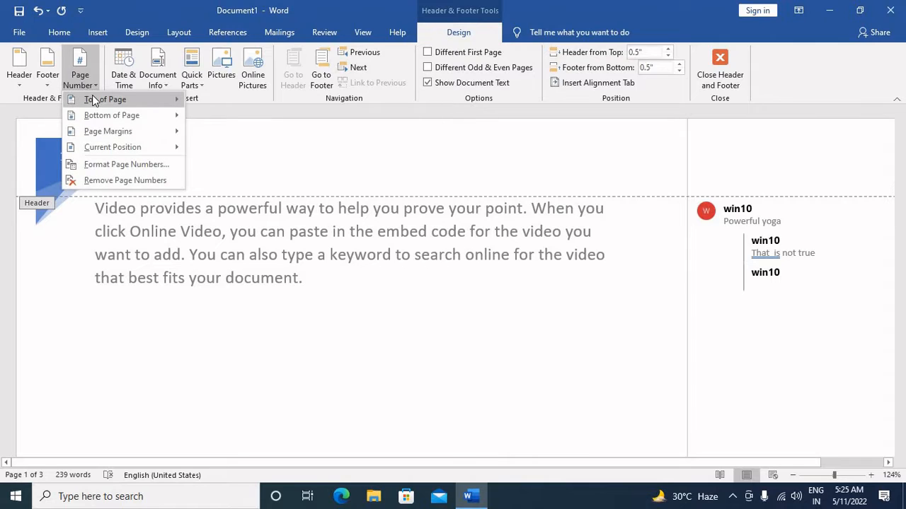
mouse_move(92, 98)
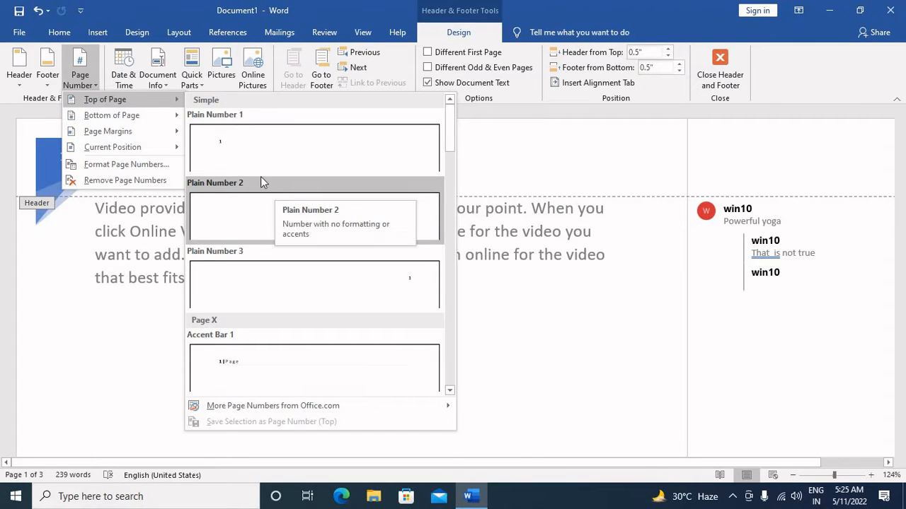
mouse_move(138, 115)
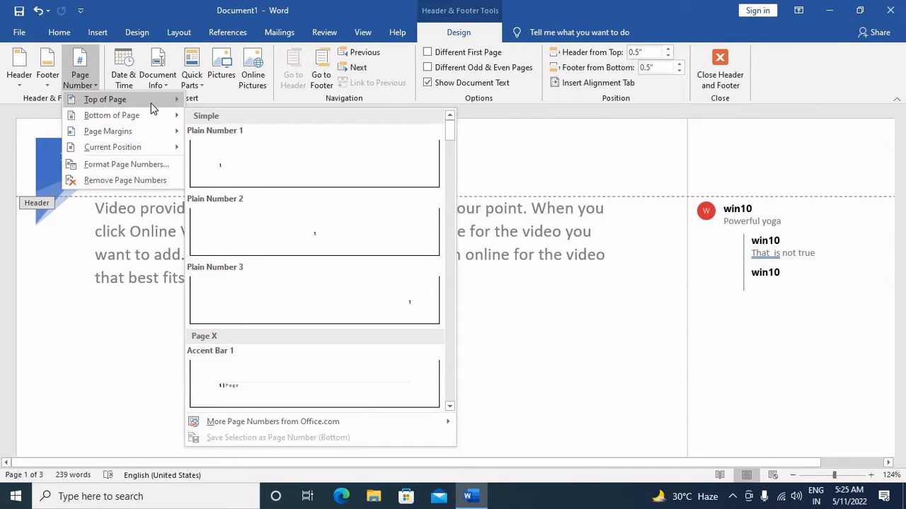
mouse_move(145, 100)
mouse_move(345, 416)
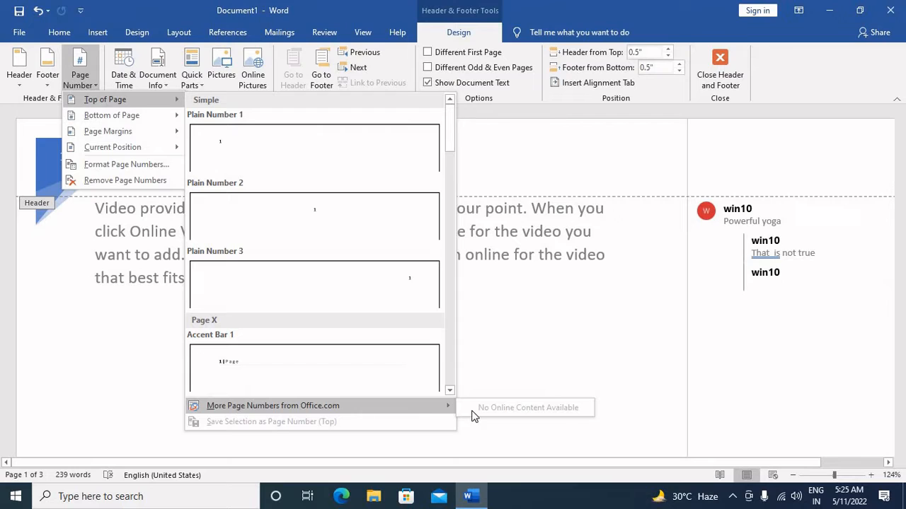
click(249, 368)
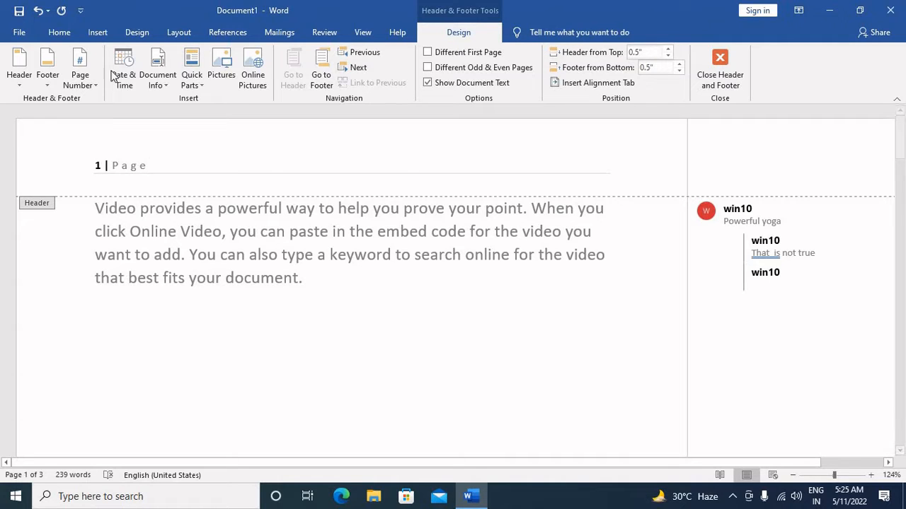
Insert an automatically updating date and time after the header's page number, using the 5/11/2022 5:25:43 AM format.
click(120, 70)
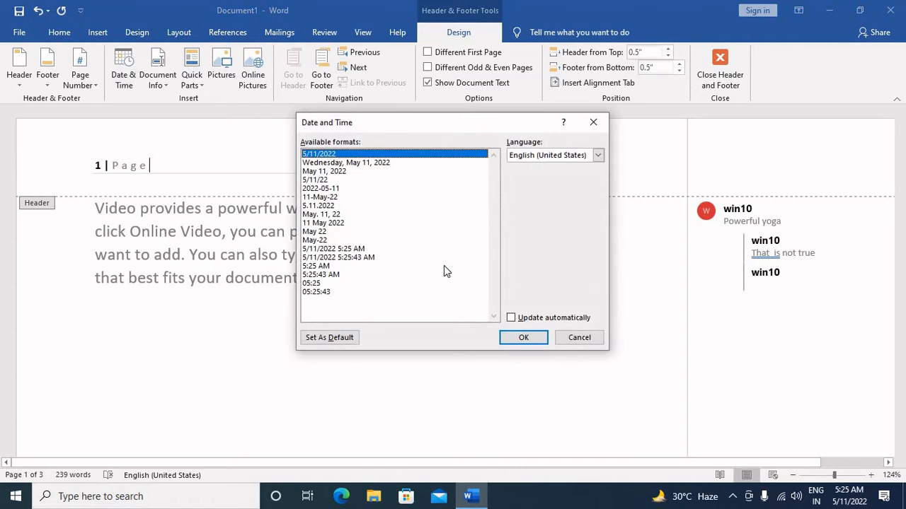
click(368, 258)
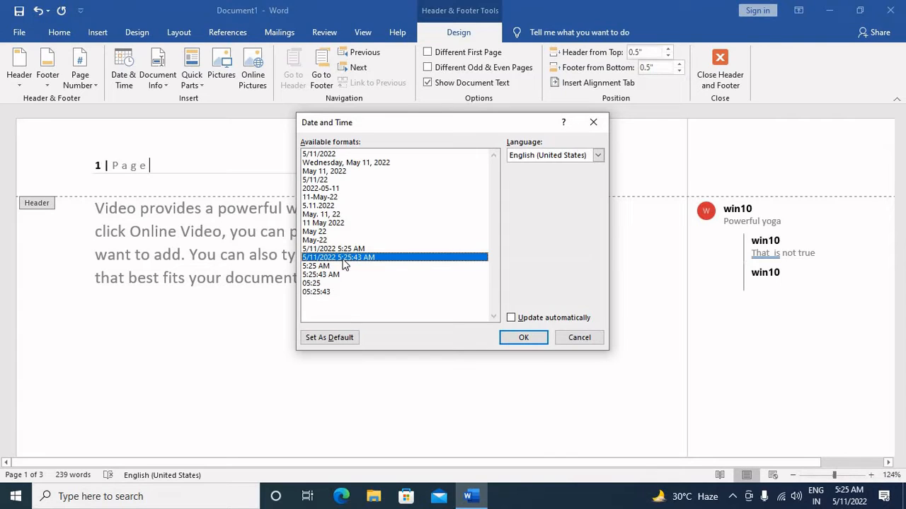
click(534, 320)
click(524, 337)
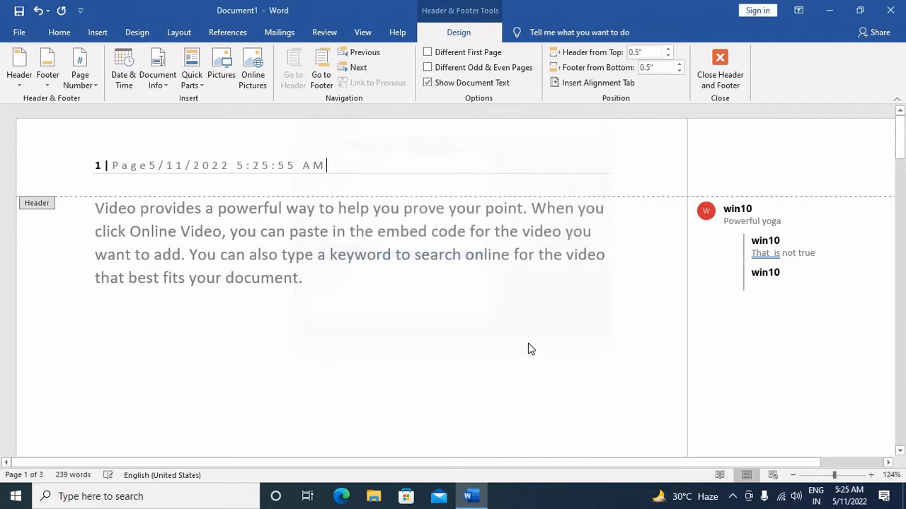
Delete the date and time from the header, keeping the page number.
drag(147, 165, 341, 166)
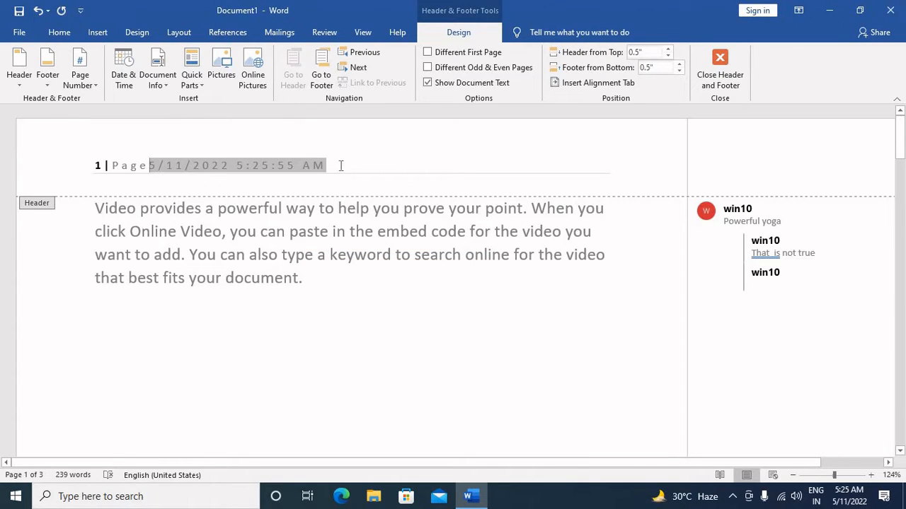
click(346, 165)
drag(230, 166, 147, 169)
key(Delete)
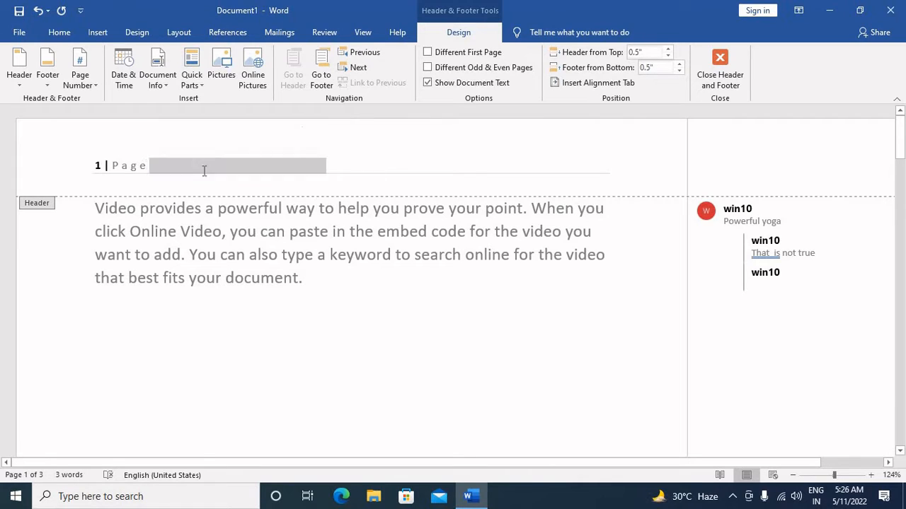
Insert the document's file path after the page number in the header.
click(162, 78)
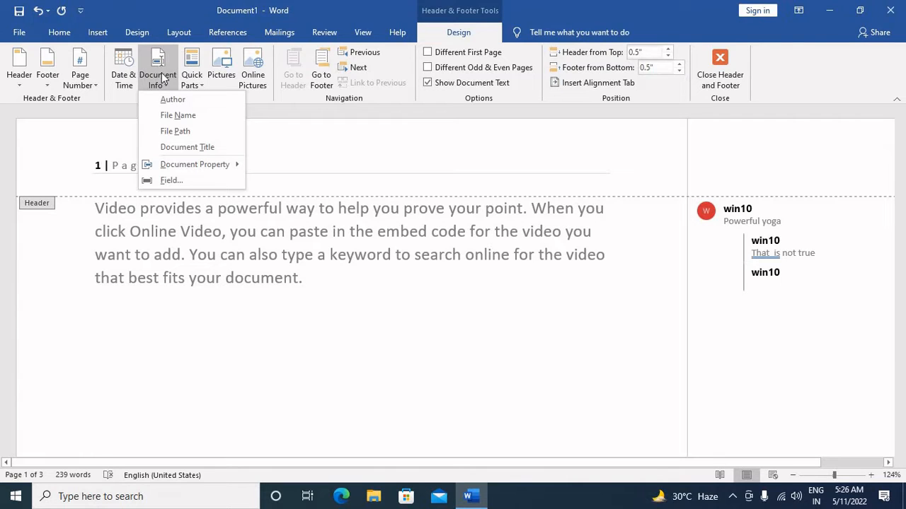
click(185, 130)
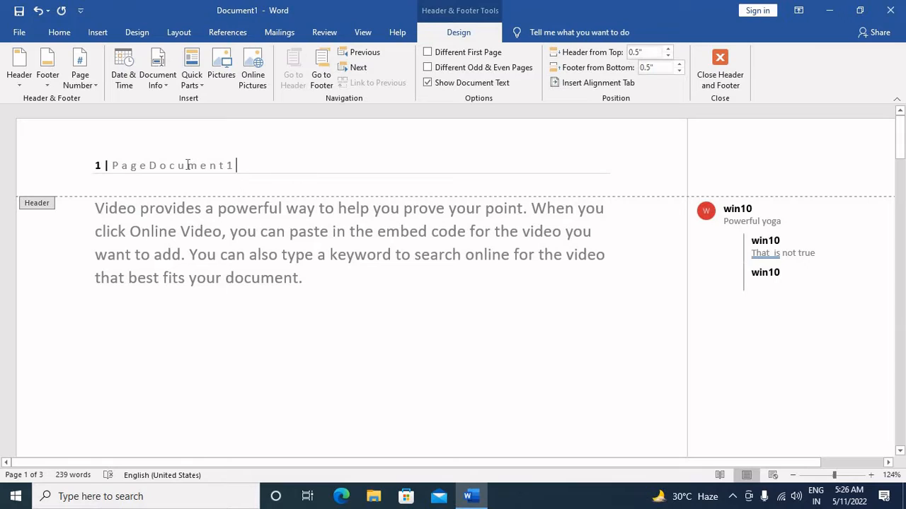
click(149, 170)
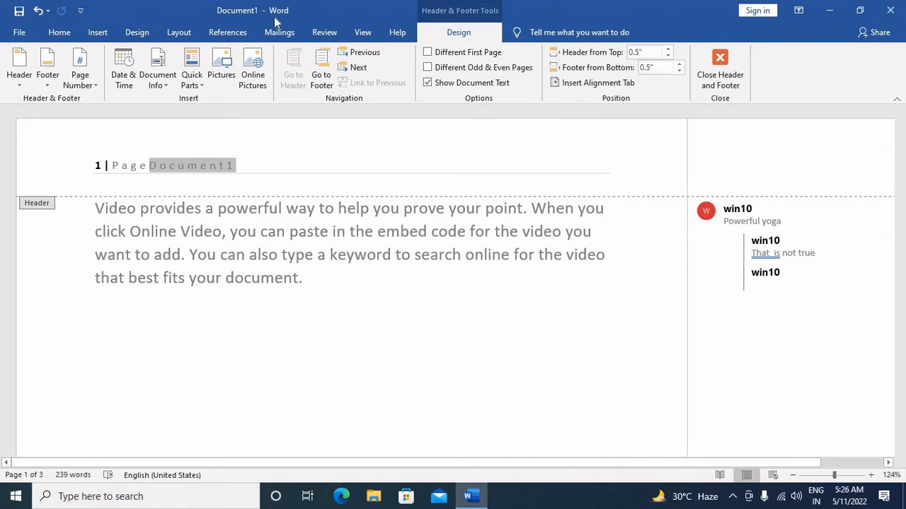
click(246, 166)
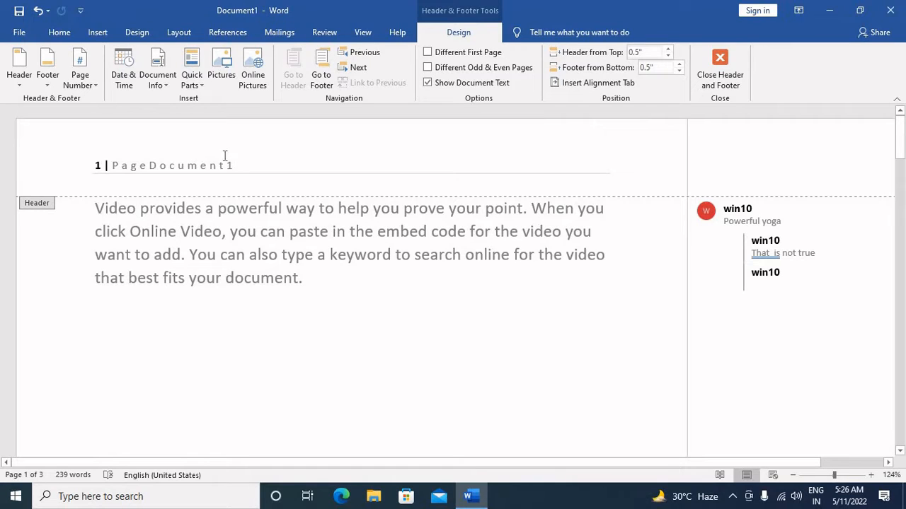
Start inserting a field after the header text and choose FileName from the available field names.
click(157, 79)
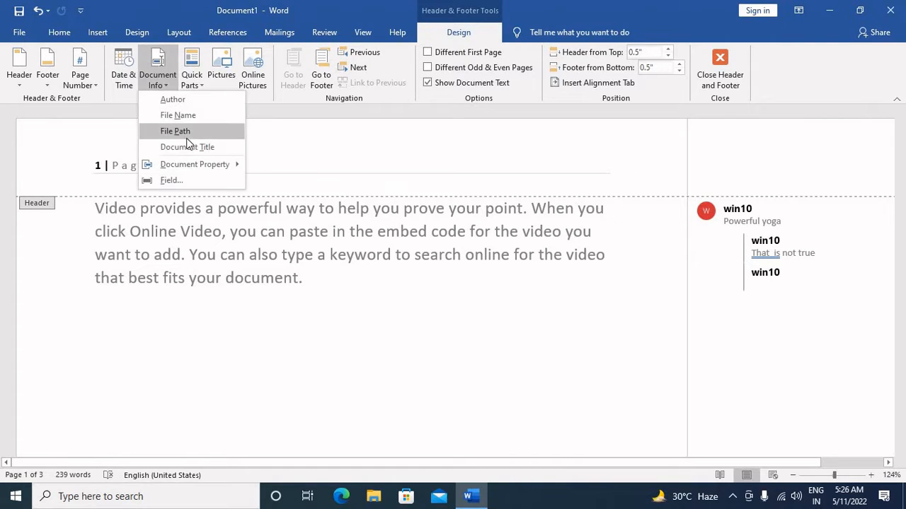
mouse_move(203, 165)
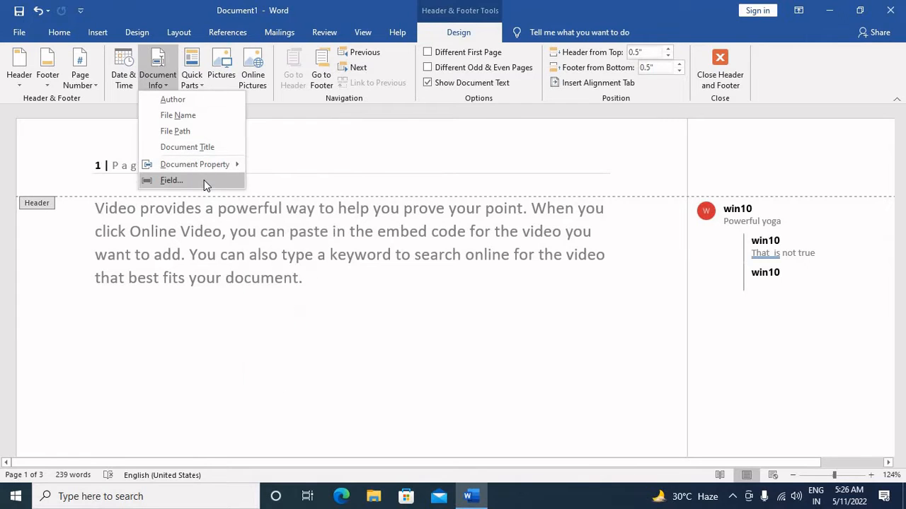
click(204, 180)
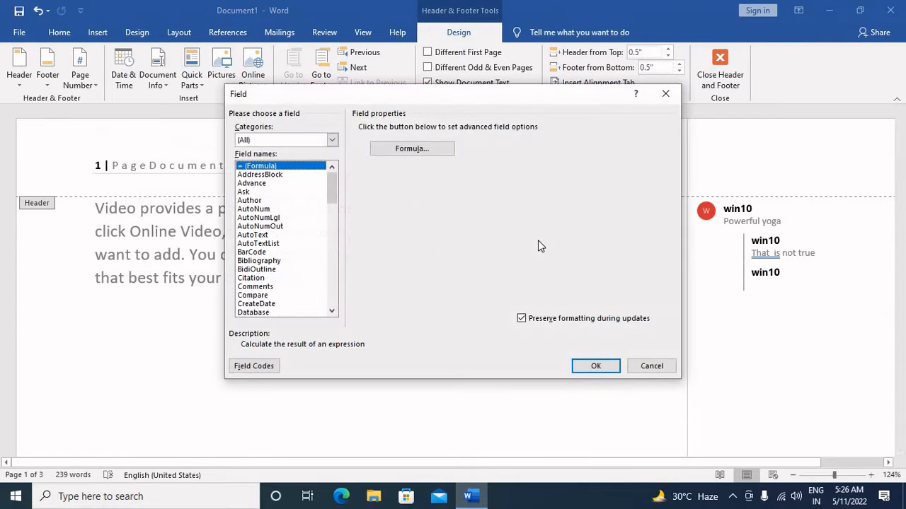
click(273, 261)
scroll(278, 269, down, 6)
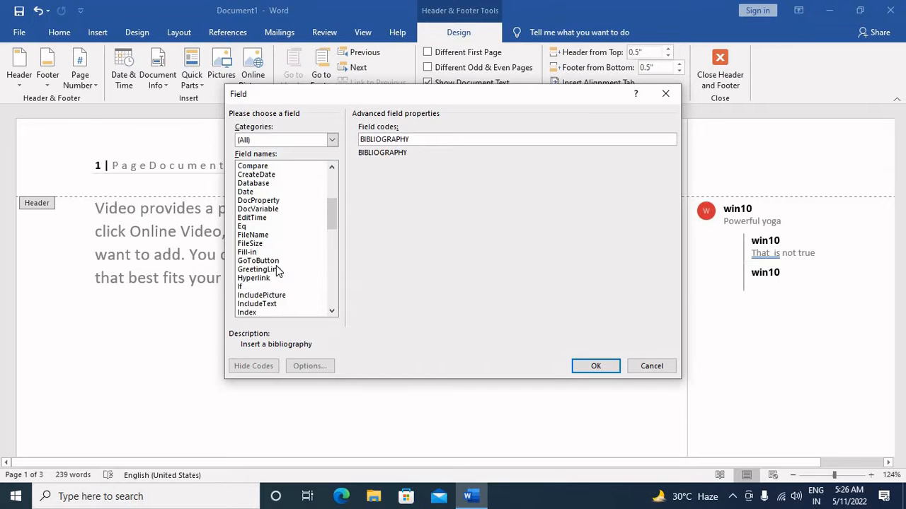
scroll(278, 270, down, 2)
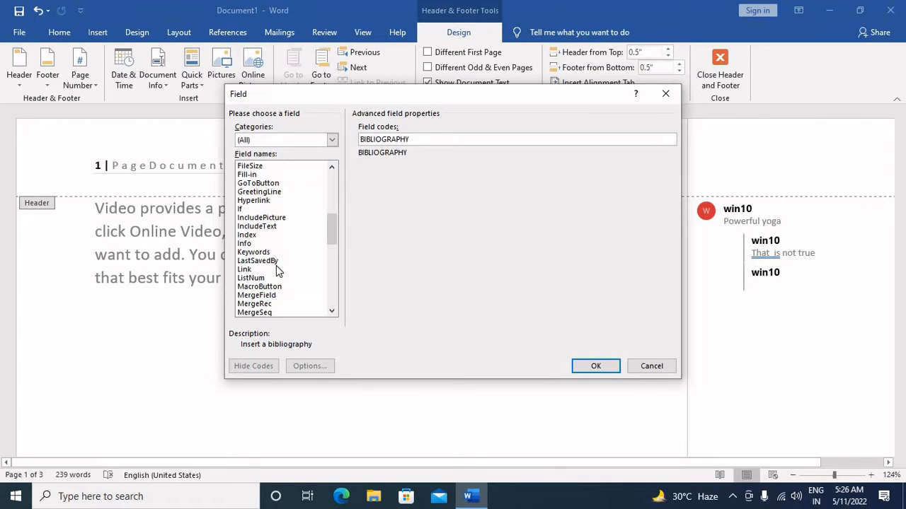
scroll(276, 267, up, 1)
click(260, 191)
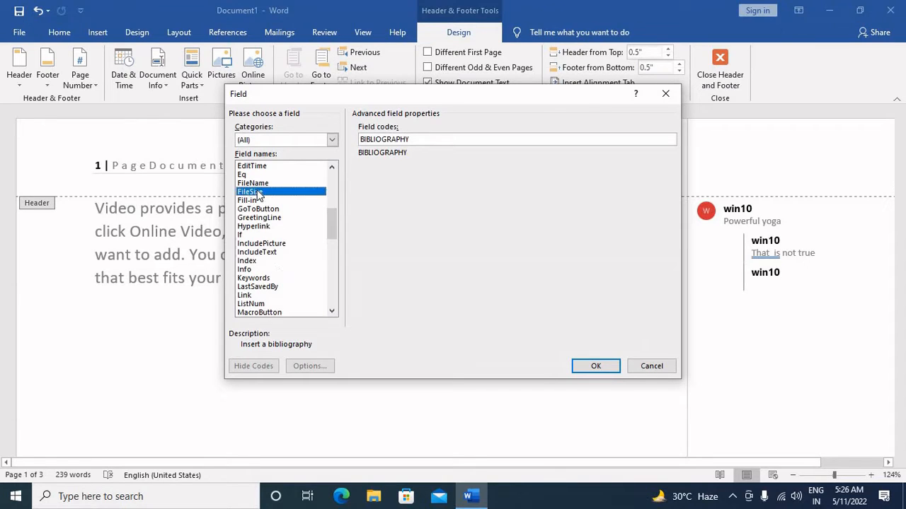
click(260, 184)
scroll(265, 203, up, 4)
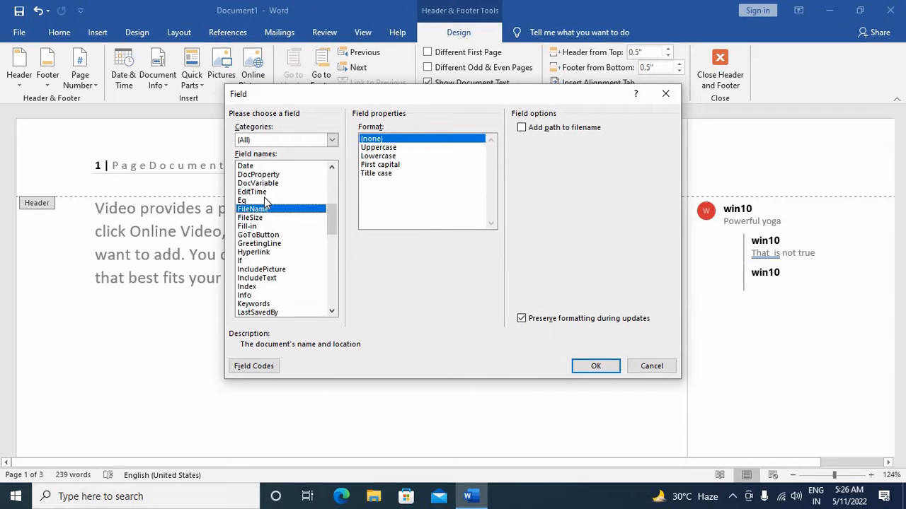
scroll(265, 203, down, 1)
scroll(266, 203, down, 7)
scroll(268, 228, down, 8)
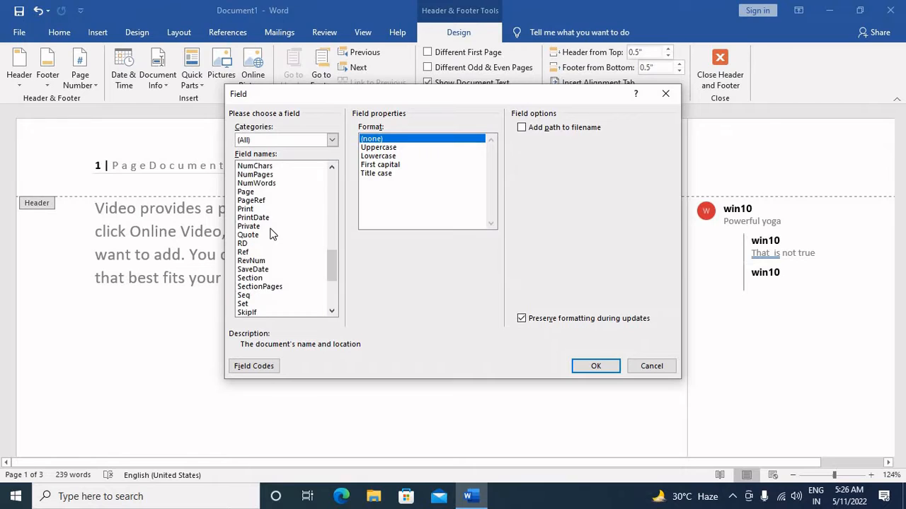
scroll(273, 234, up, 13)
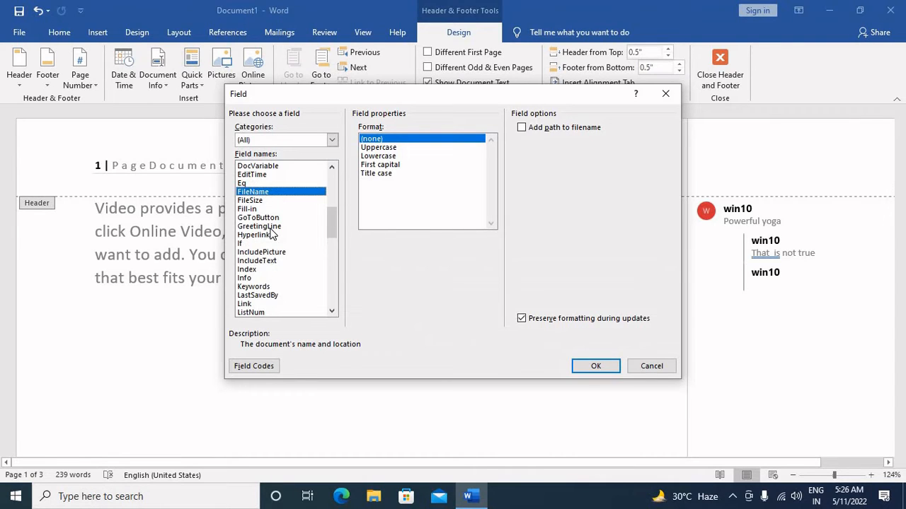
scroll(288, 211, up, 1)
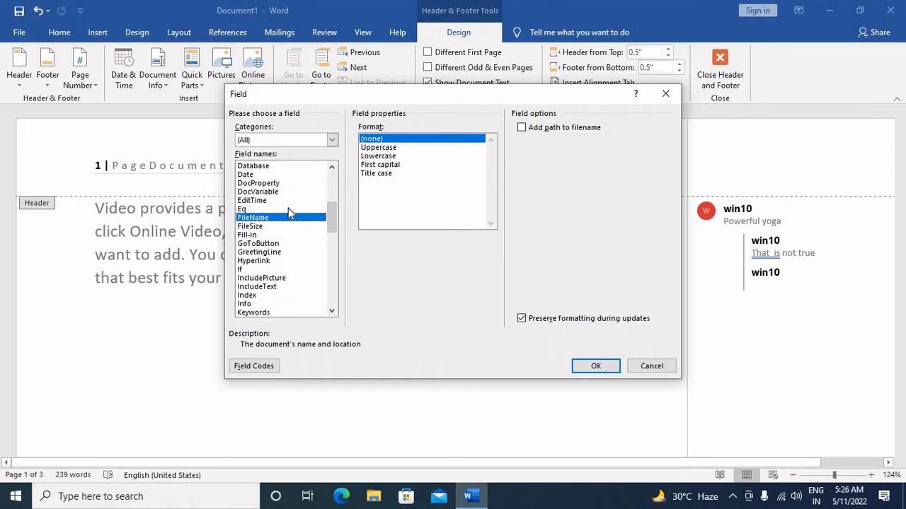
Set the FileName field to Title case with the path added to the filename, and insert it in the header.
click(395, 157)
click(396, 165)
click(396, 173)
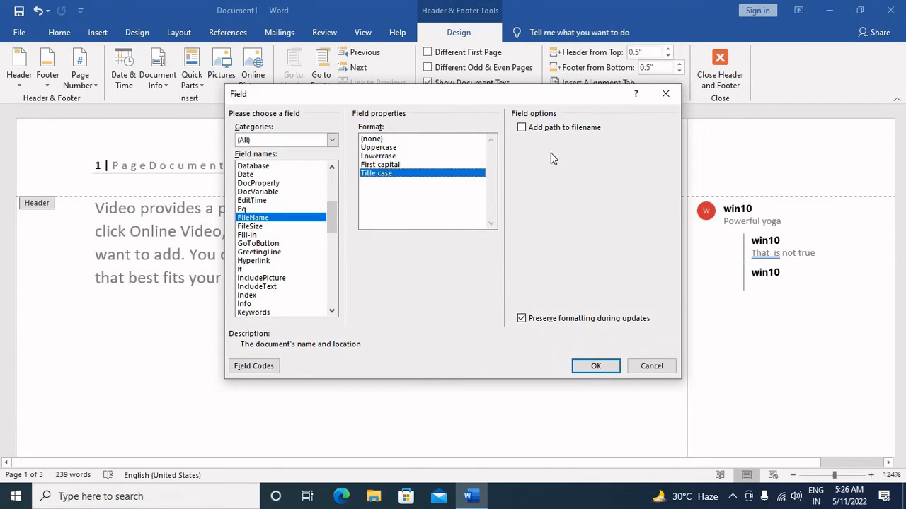
click(566, 130)
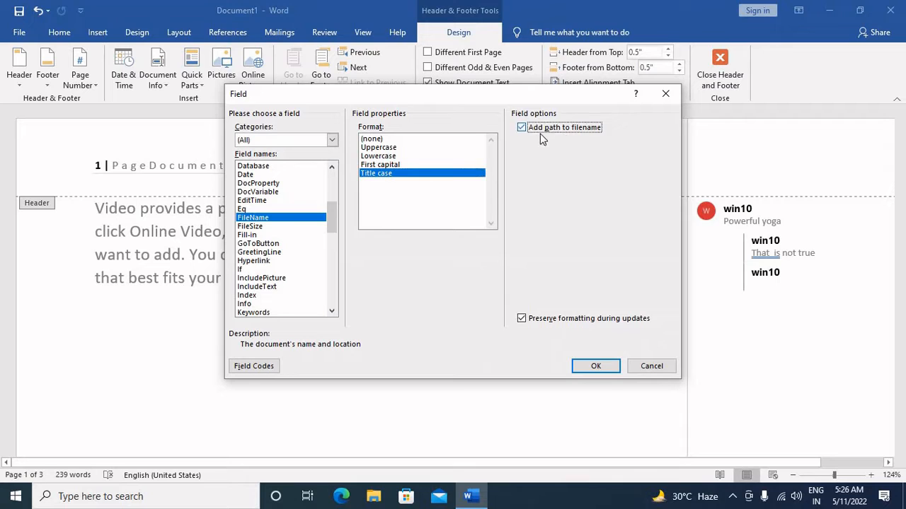
click(595, 365)
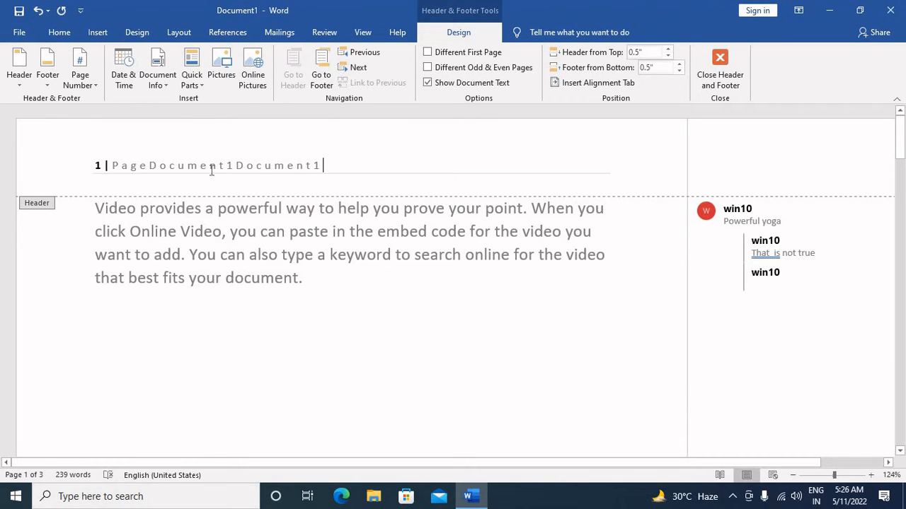
Delete the newly inserted file name field from the header and close header editing.
mouse_move(234, 165)
mouse_down()
mouse_move(350, 164)
mouse_move(234, 165)
mouse_up()
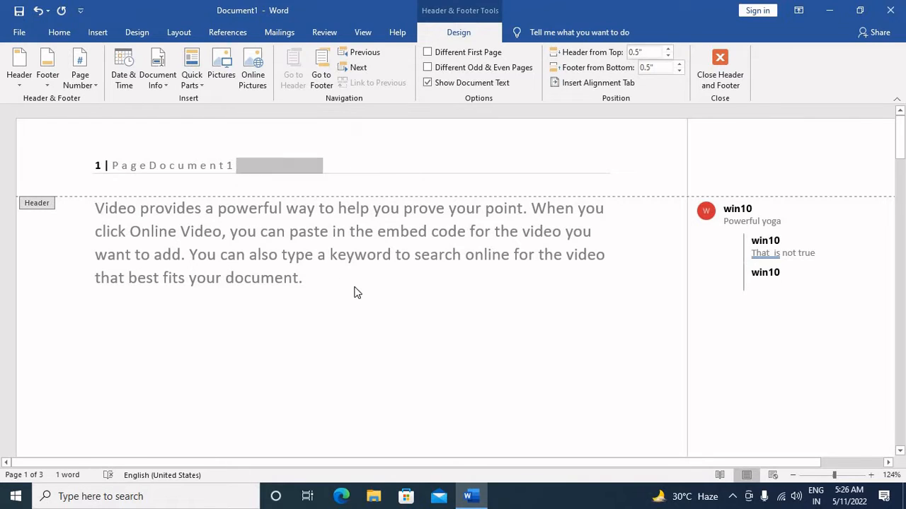
key(Delete)
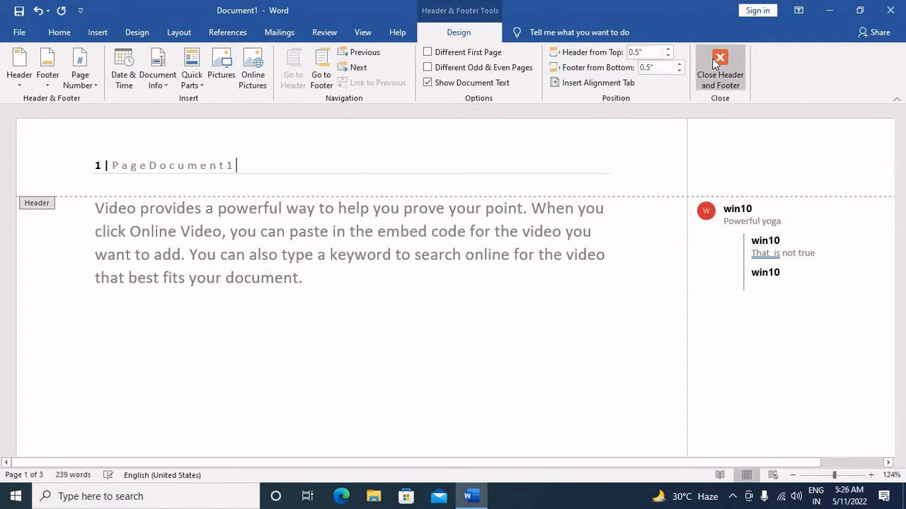
click(729, 65)
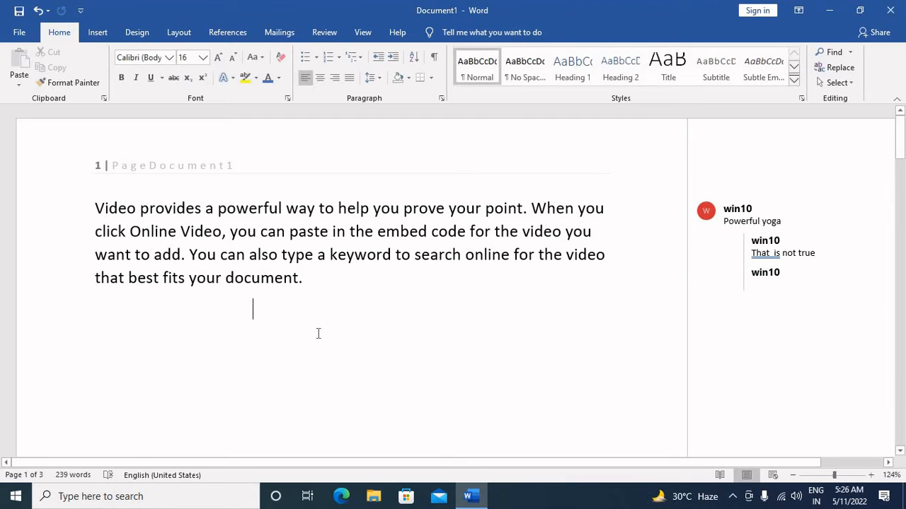
Save the document to the Desktop as a Word Document named comment.
key(ctrl+s)
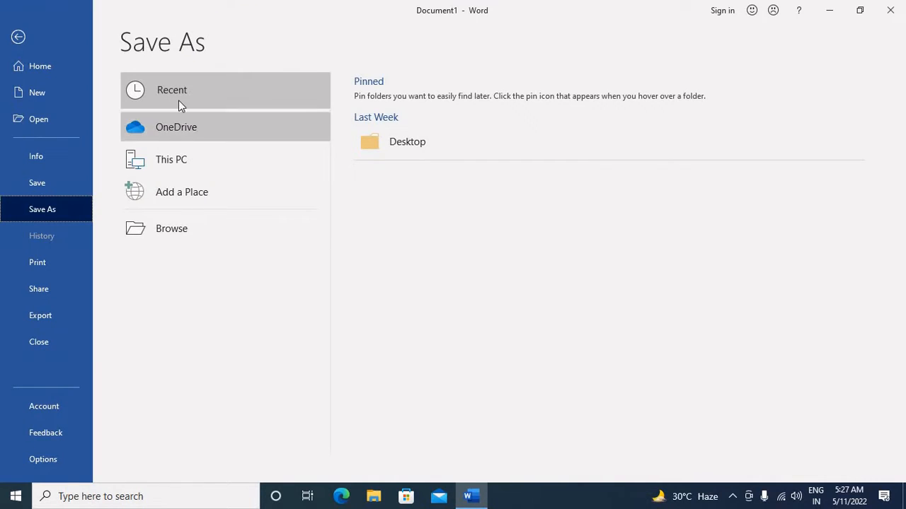
click(189, 166)
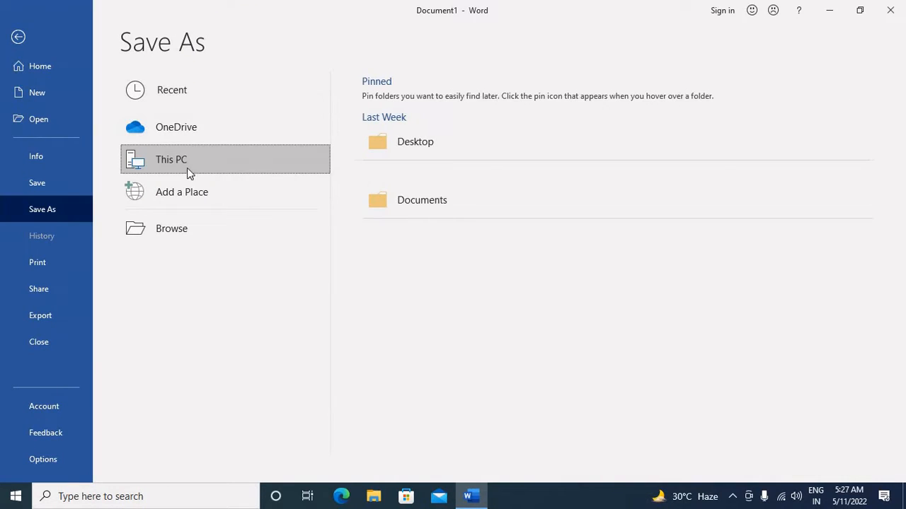
click(429, 150)
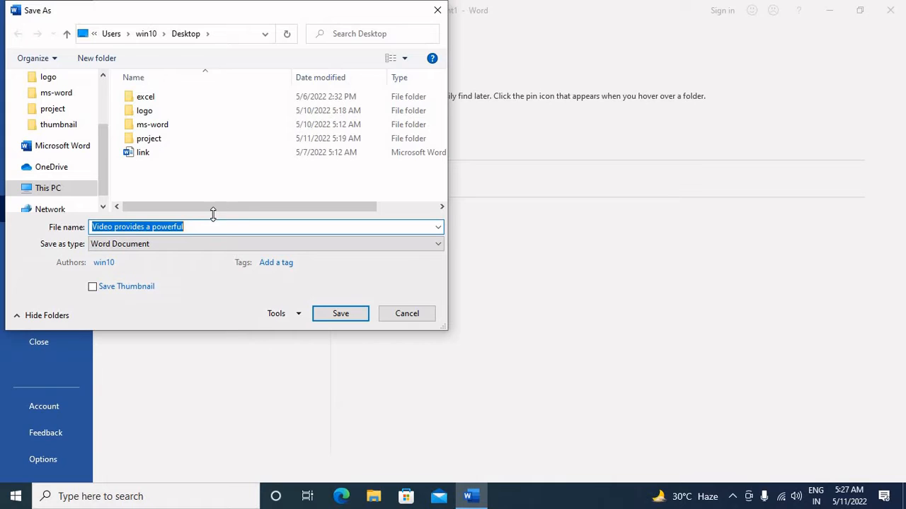
text(c)
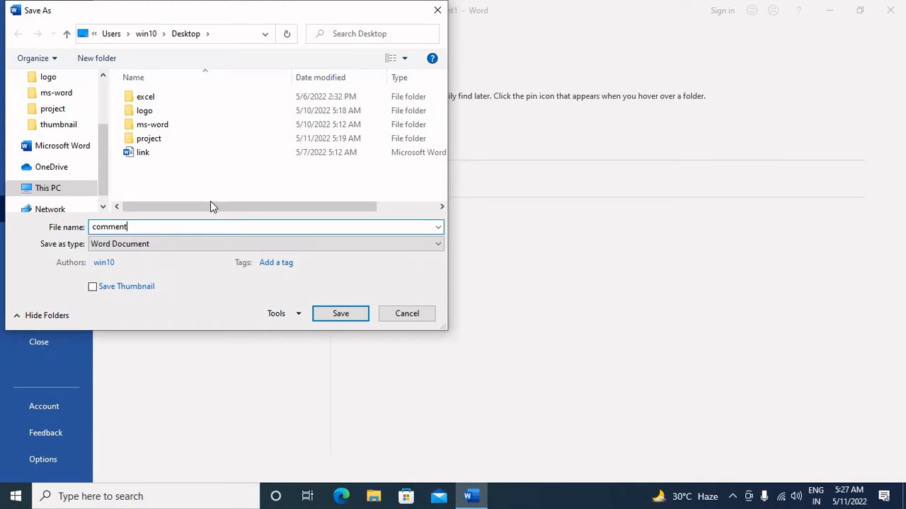
text(omment)
click(355, 314)
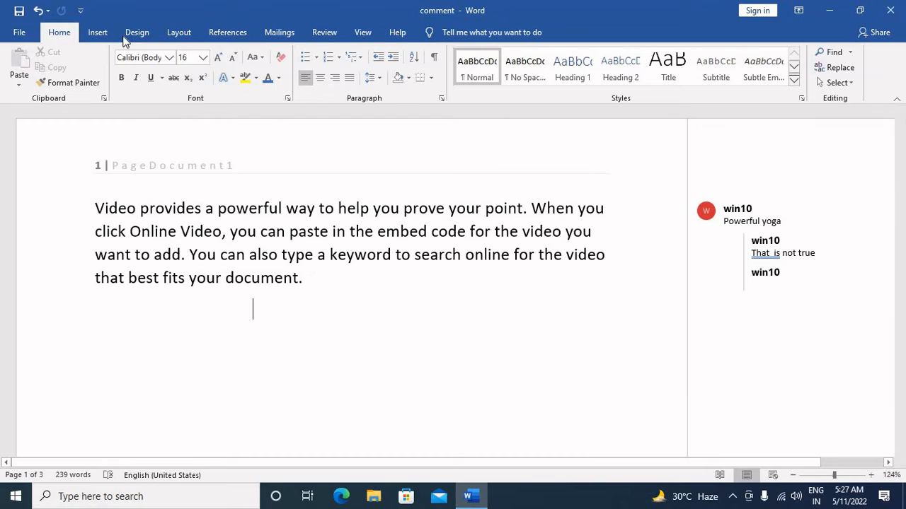
Reopen the first page's header for editing and choose the FileName field for insertion after the existing text.
click(236, 161)
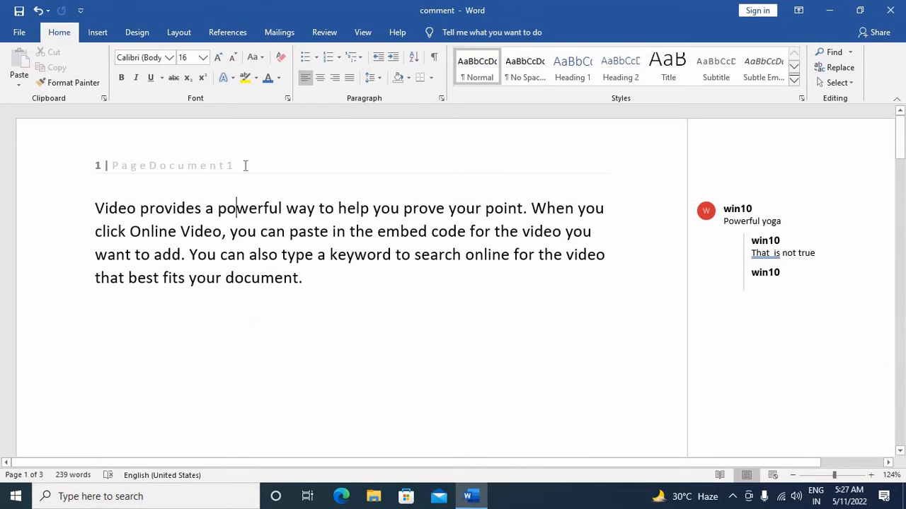
double_click(245, 166)
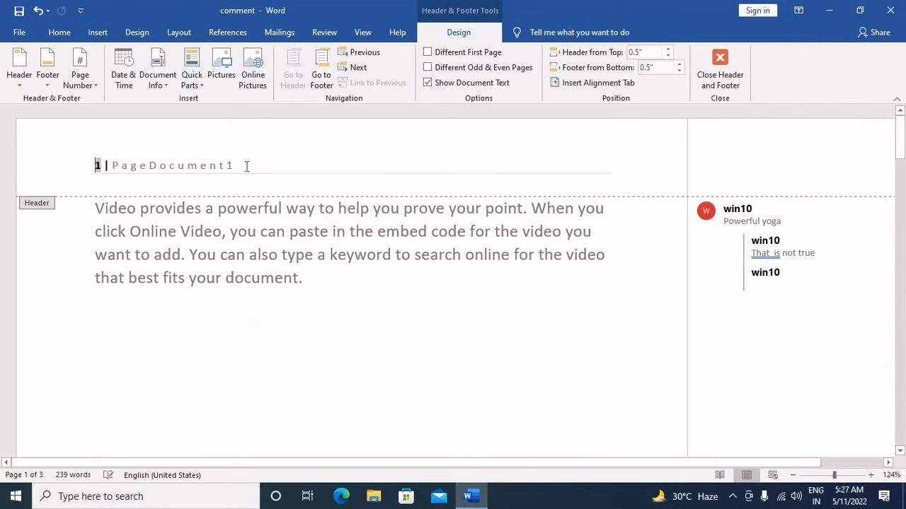
click(157, 84)
mouse_move(189, 166)
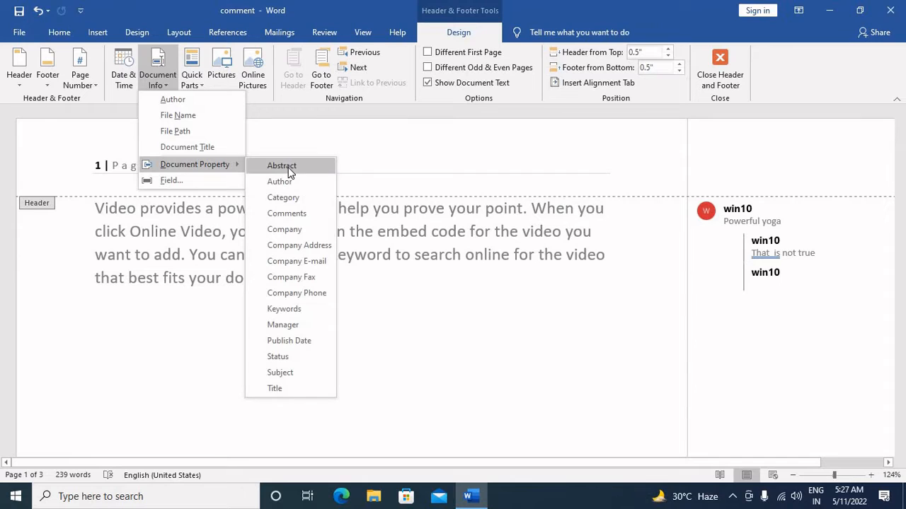
click(197, 180)
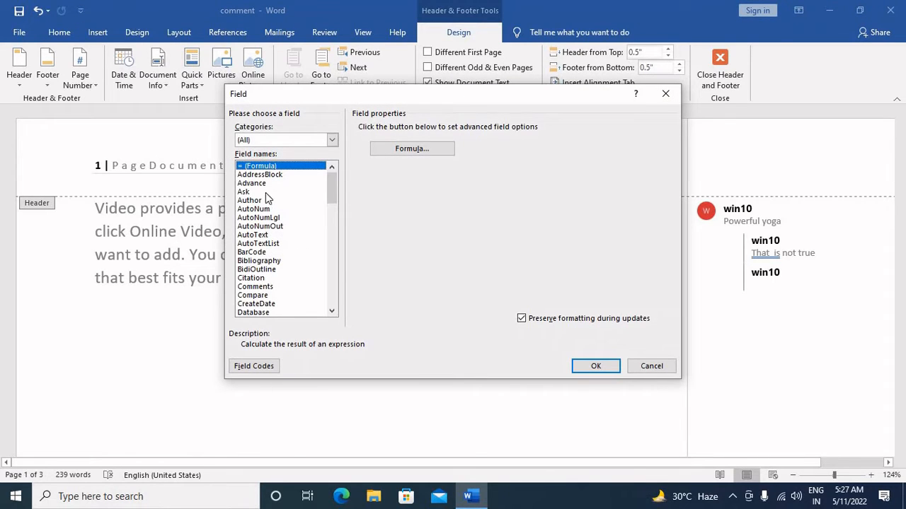
click(260, 139)
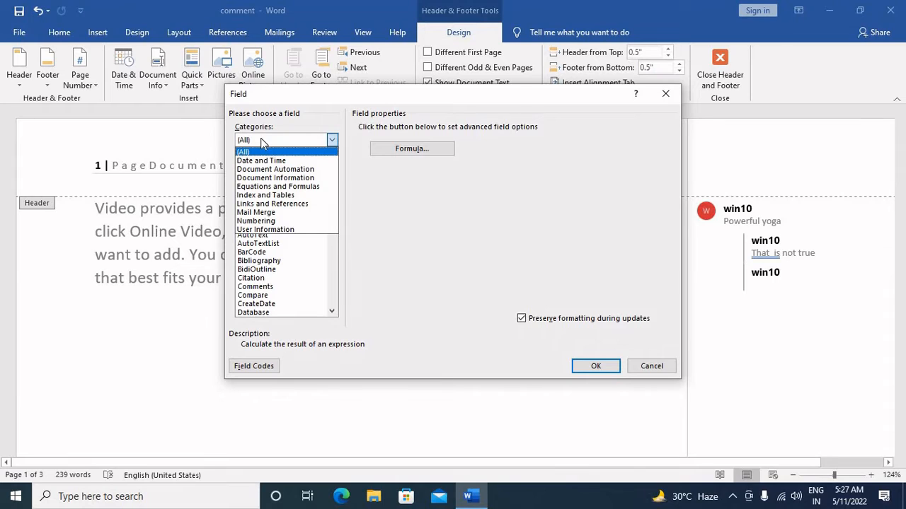
click(260, 260)
scroll(319, 265, down, 4)
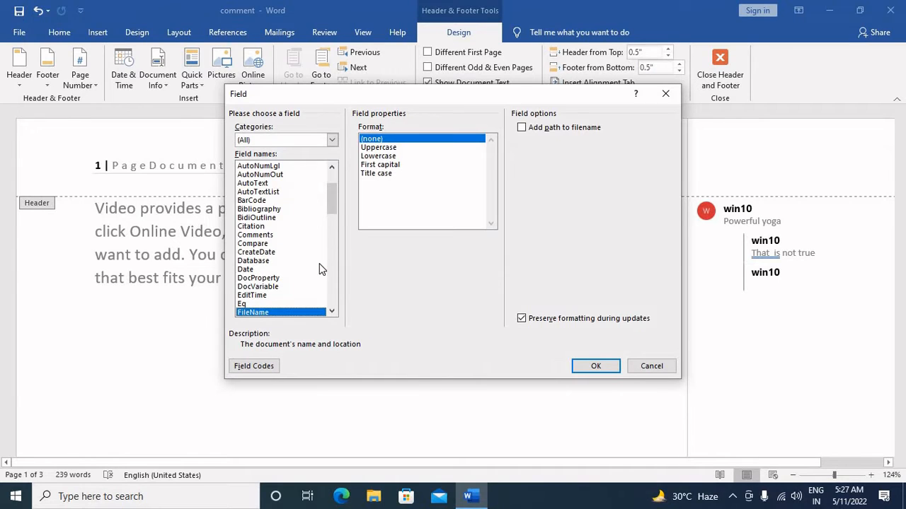
Insert the FileName field in Lowercase format with the path added to the filename.
click(389, 150)
click(406, 164)
click(477, 155)
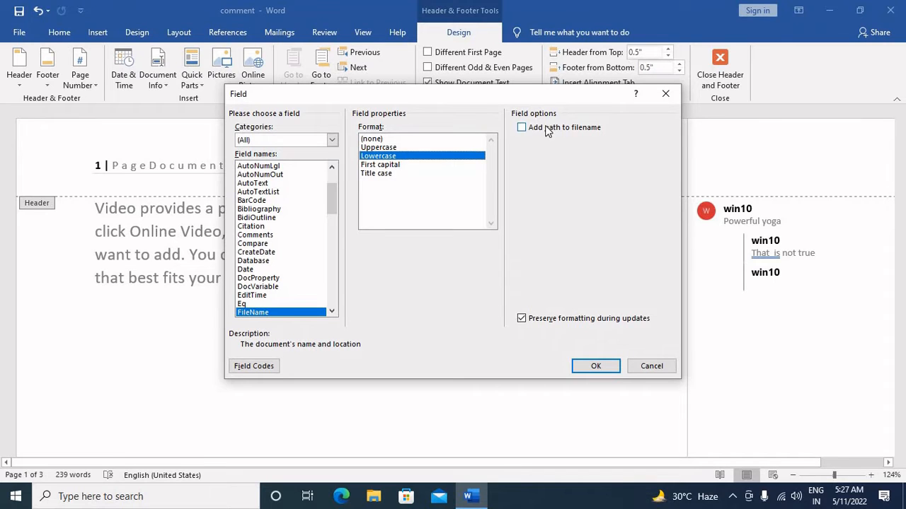
click(545, 131)
click(596, 365)
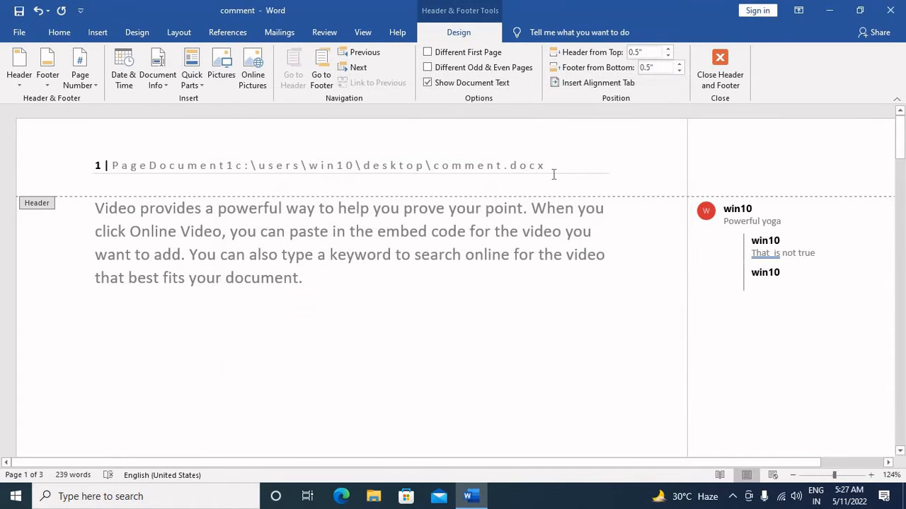
Examine the file path in the header, look at Local Disk (C:) in File Explorer, and return to Word.
mouse_move(554, 163)
mouse_down()
mouse_move(278, 152)
mouse_move(237, 160)
mouse_up()
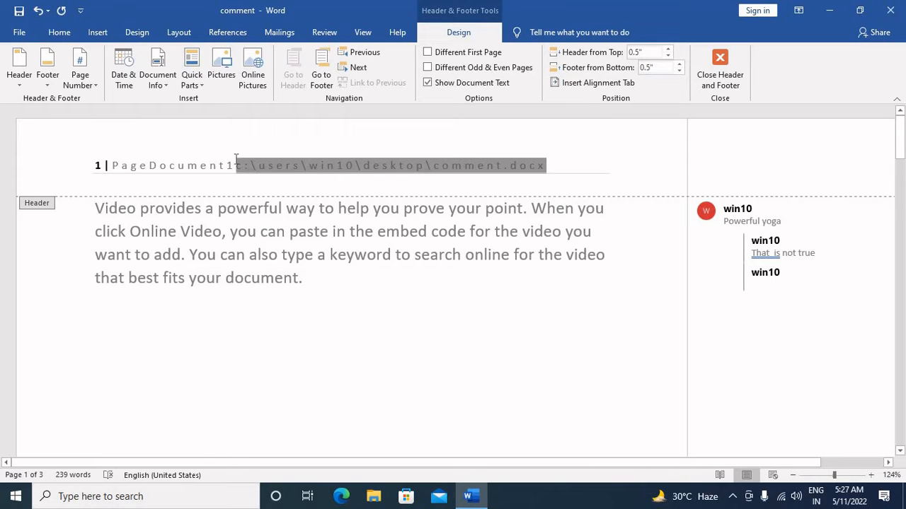
click(561, 169)
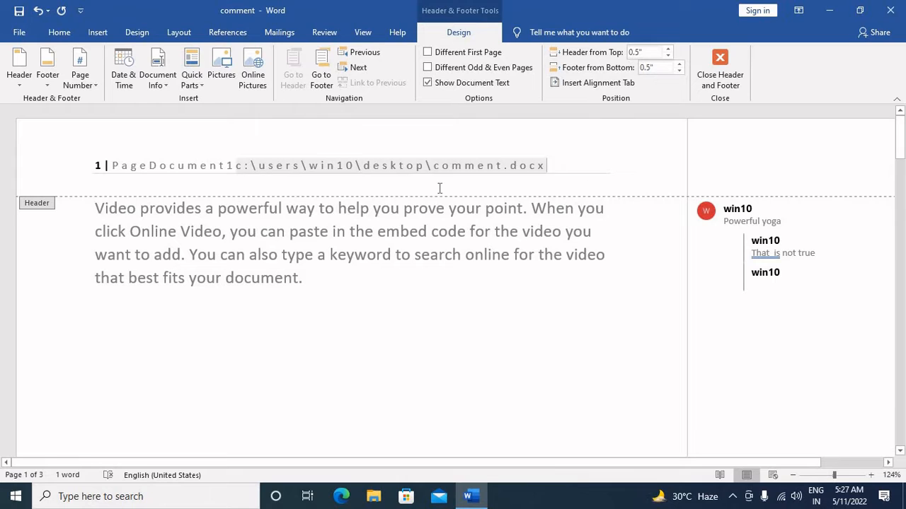
click(830, 11)
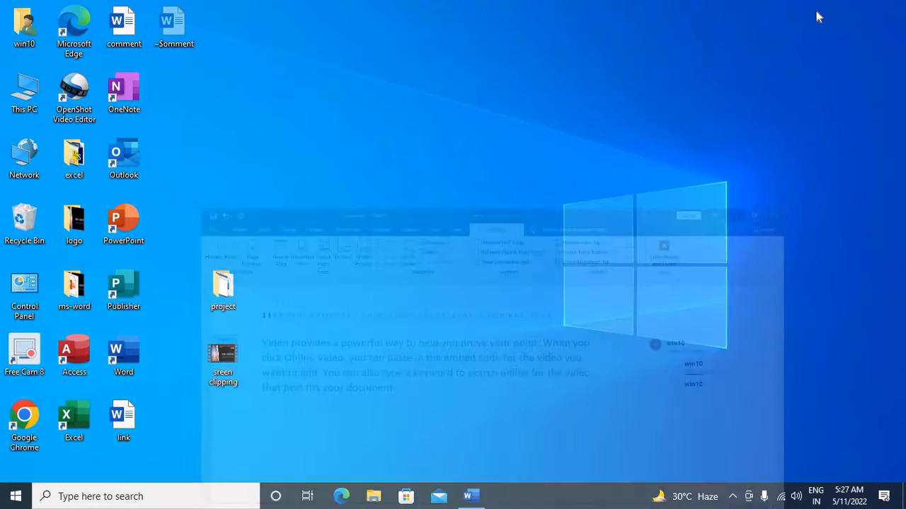
double_click(32, 96)
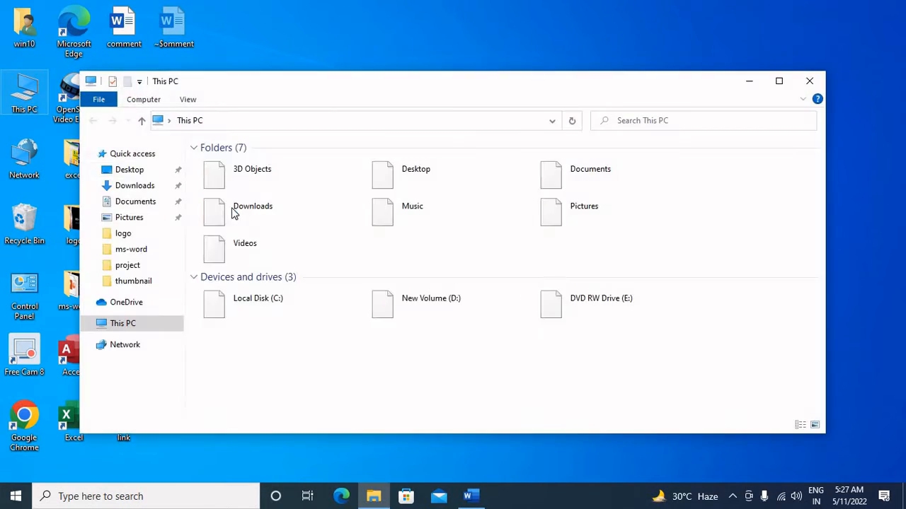
click(336, 309)
double_click(336, 310)
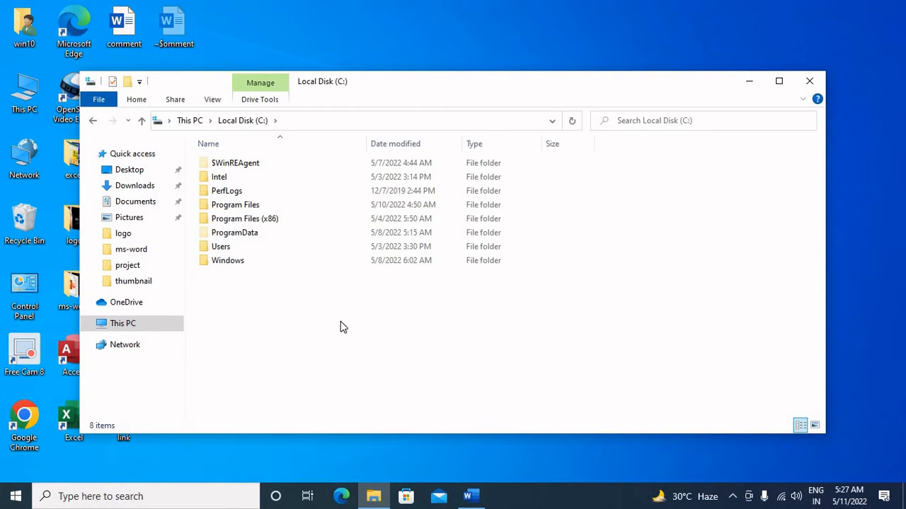
click(470, 496)
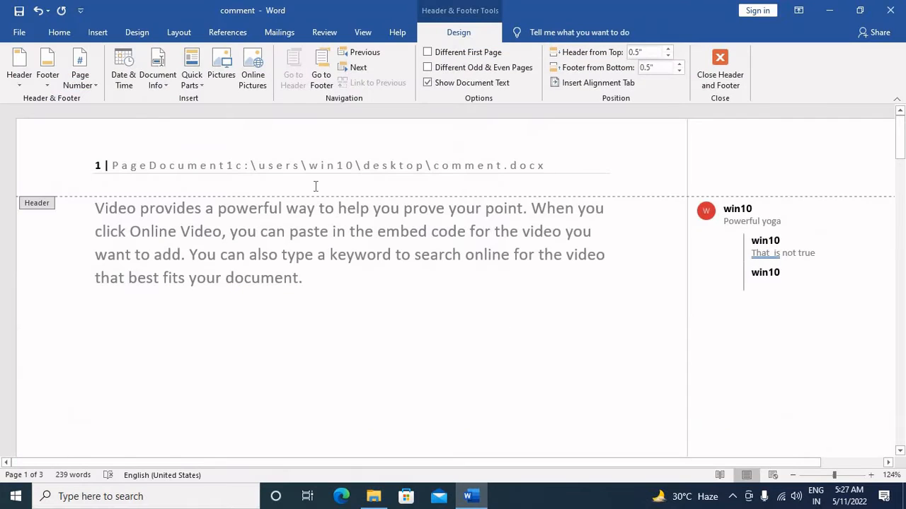
Move the file path in the header onto its own line below the page number and document name.
shift+click(237, 168)
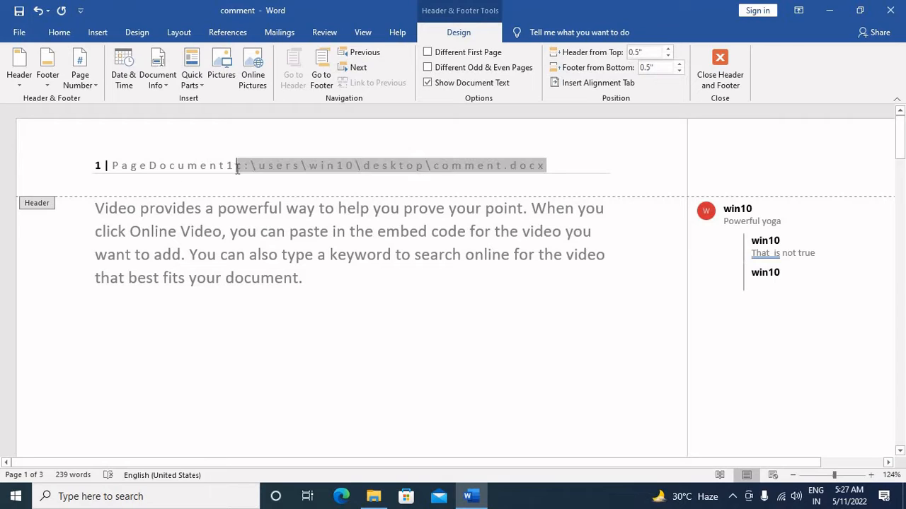
key(Return)
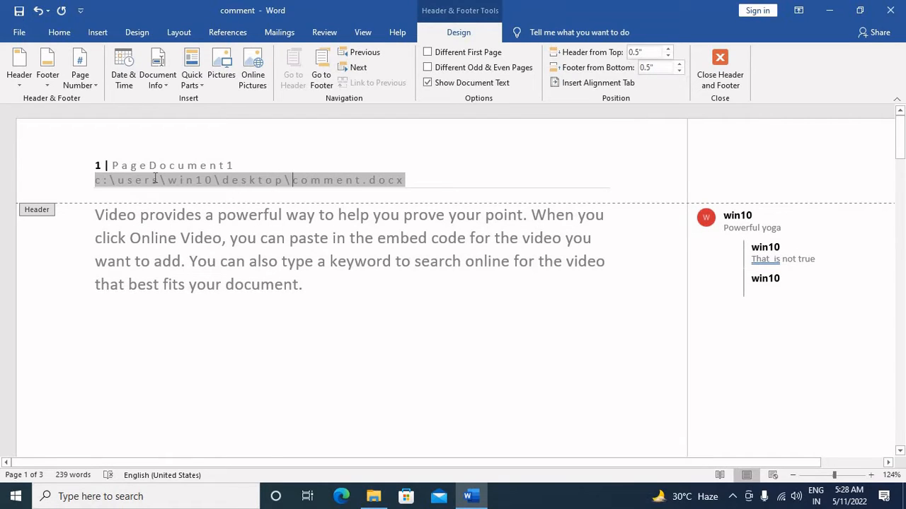
click(429, 184)
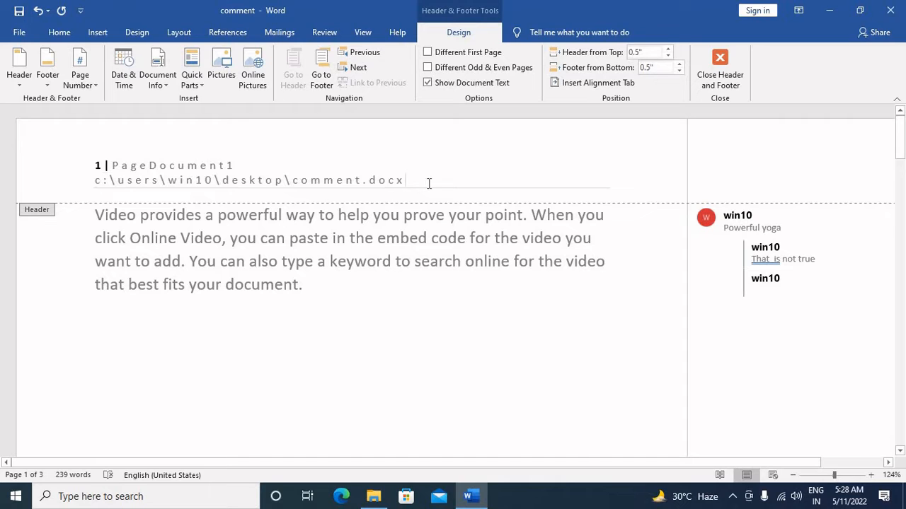
Switch to File Explorer and follow the header's path through Users, win10 and Desktop to the comment file, comparing it with the header in Word.
click(468, 496)
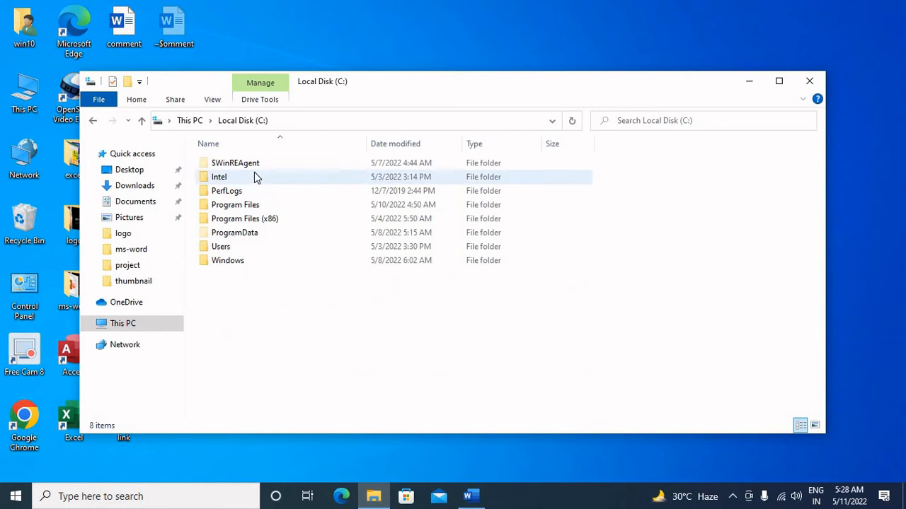
double_click(242, 248)
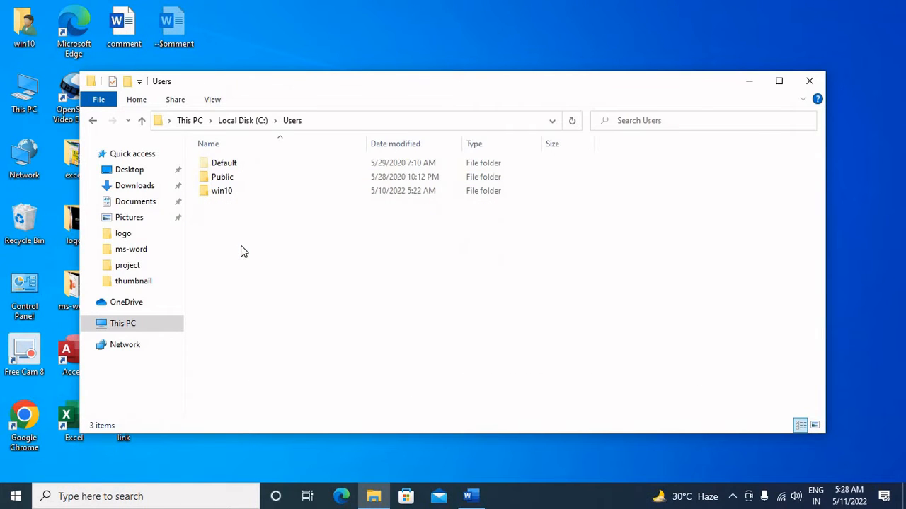
click(241, 193)
double_click(241, 192)
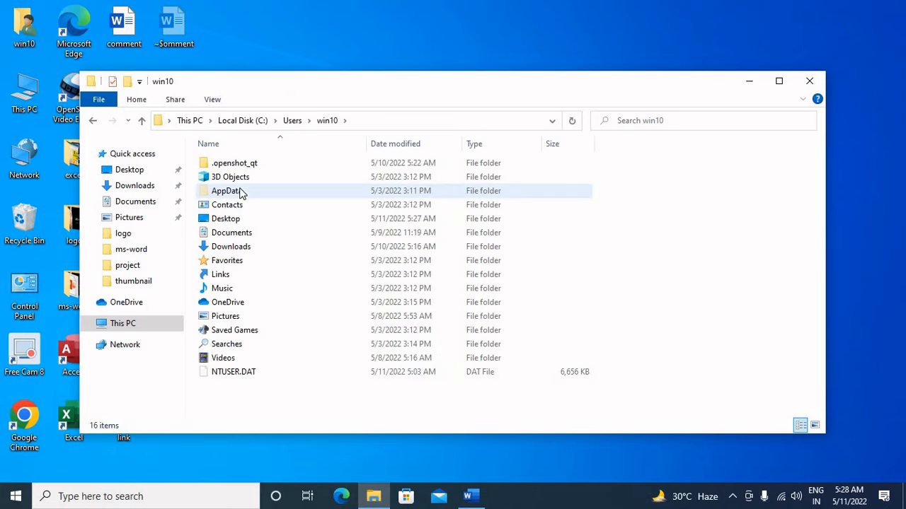
click(473, 497)
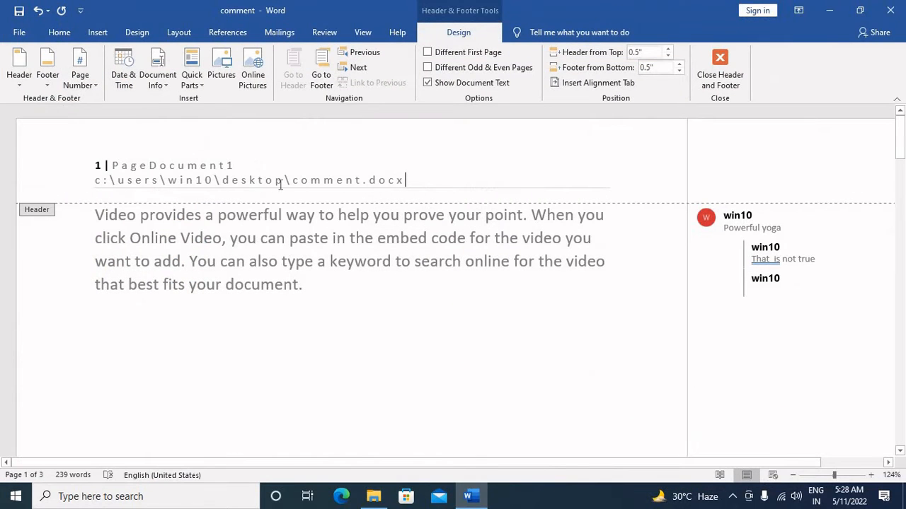
click(470, 496)
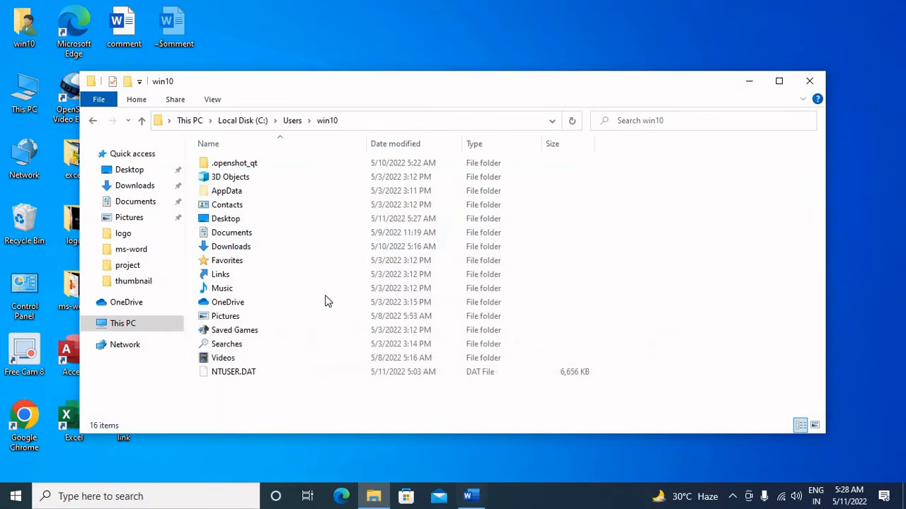
double_click(233, 222)
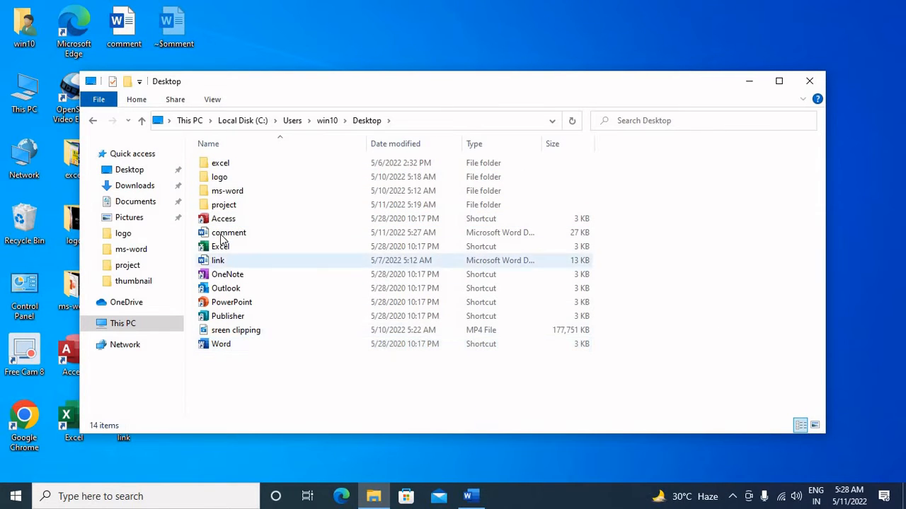
click(221, 238)
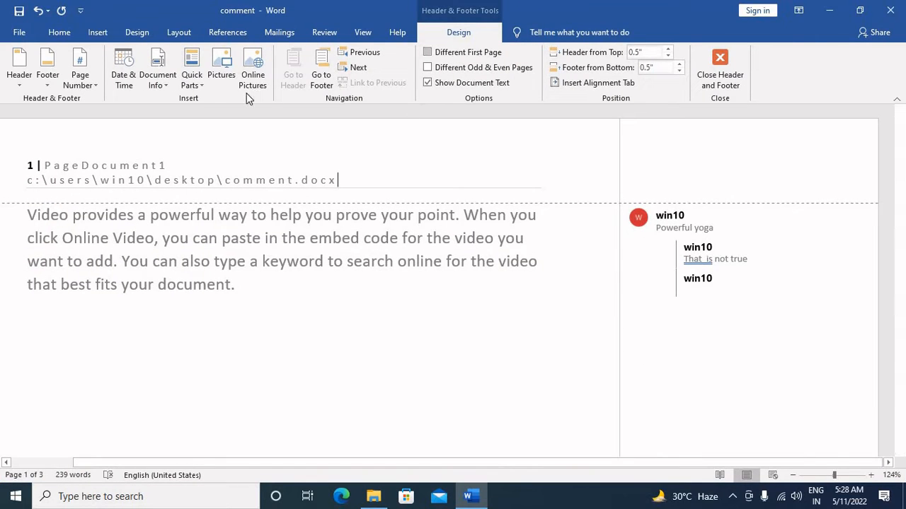
click(191, 82)
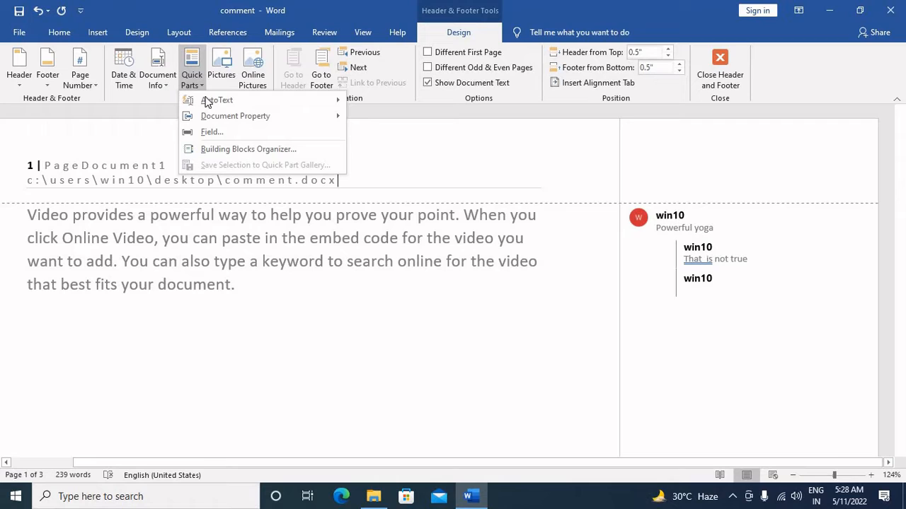
mouse_move(209, 100)
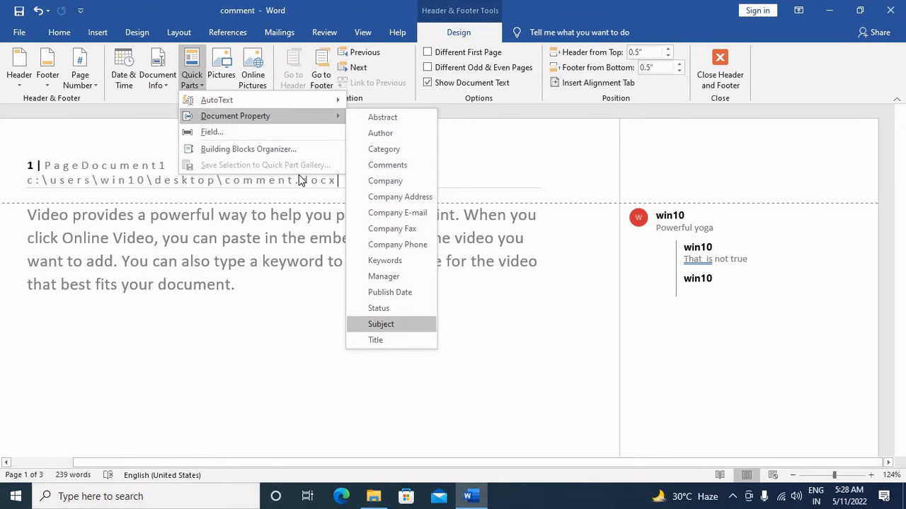
click(222, 67)
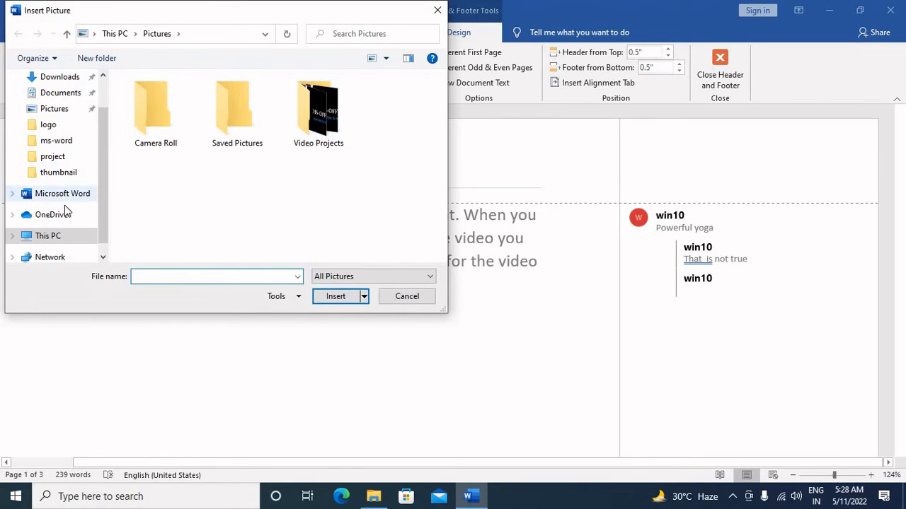
click(75, 127)
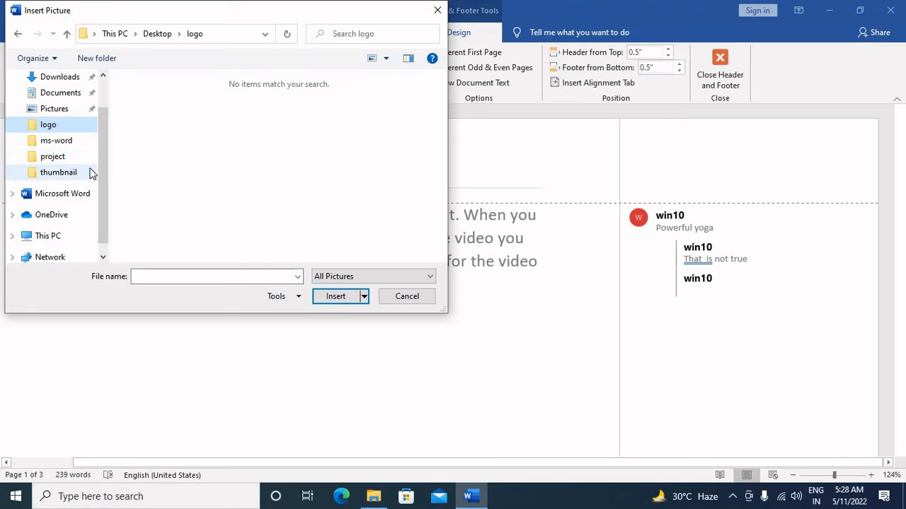
click(53, 108)
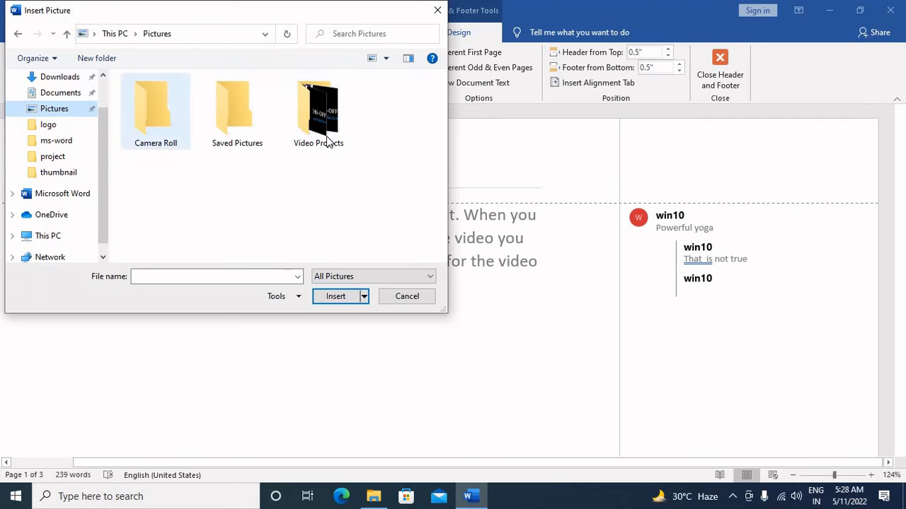
double_click(256, 126)
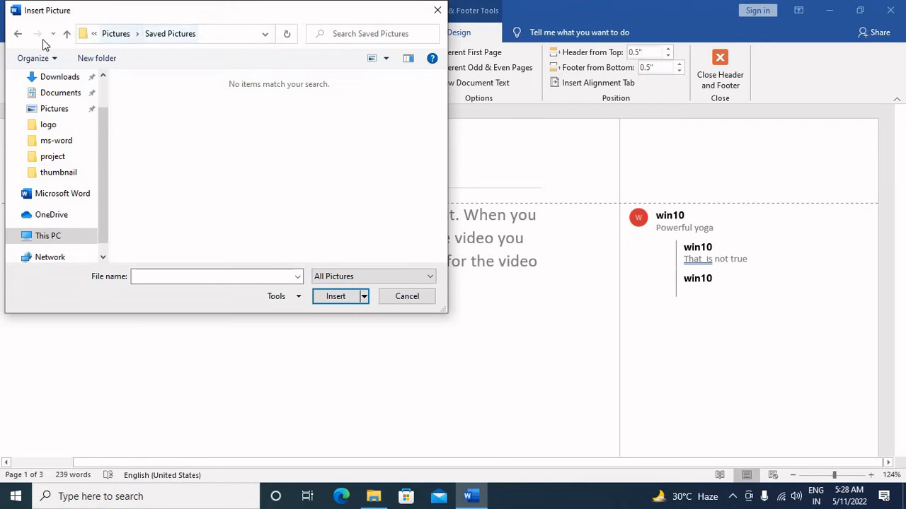
click(67, 33)
scroll(94, 197, down, 1)
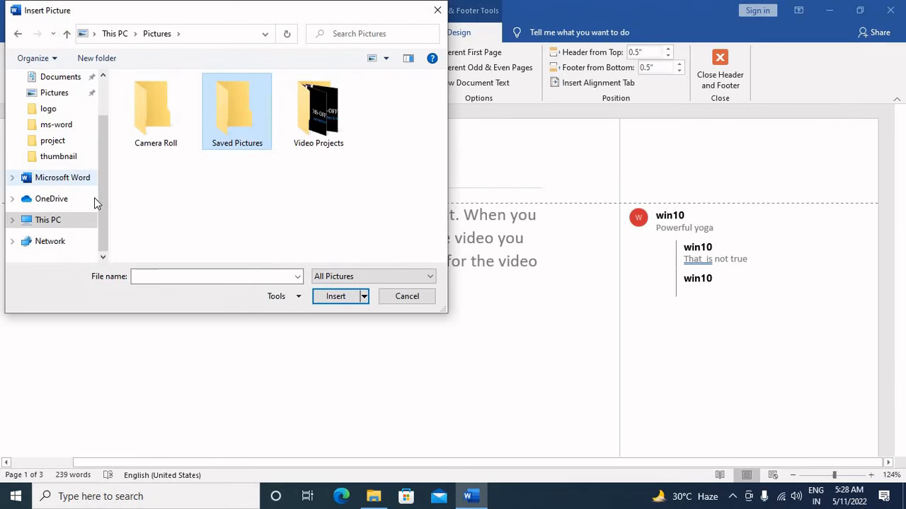
scroll(94, 197, up, 3)
click(68, 156)
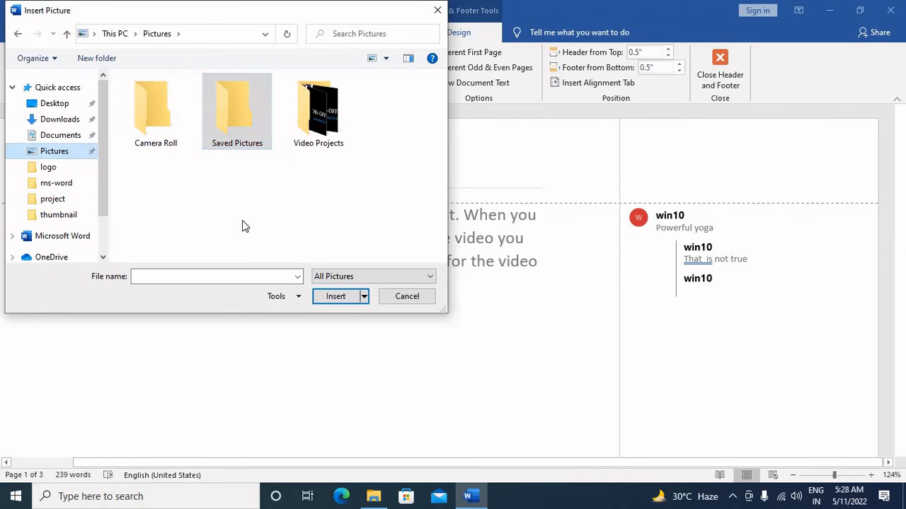
click(423, 295)
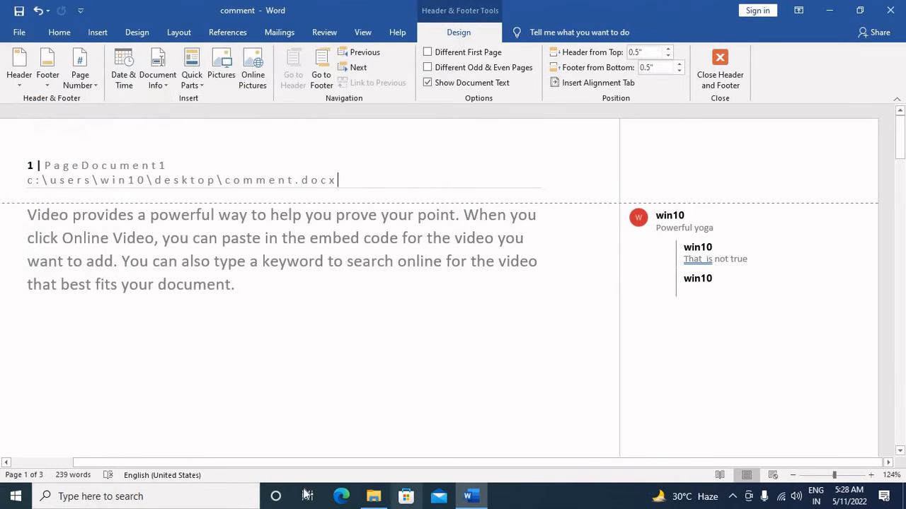
Minimize Word, close File Explorer, and search for "excel logo" images in Google Chrome.
click(829, 11)
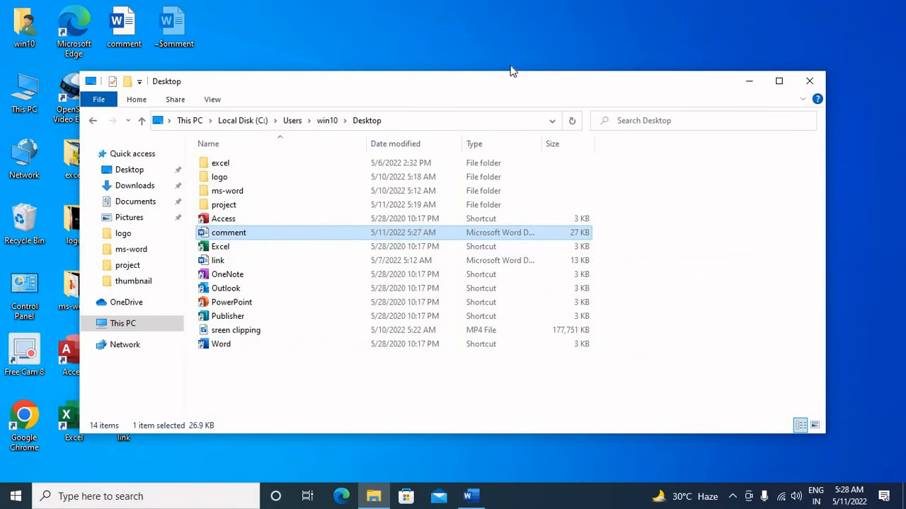
click(809, 82)
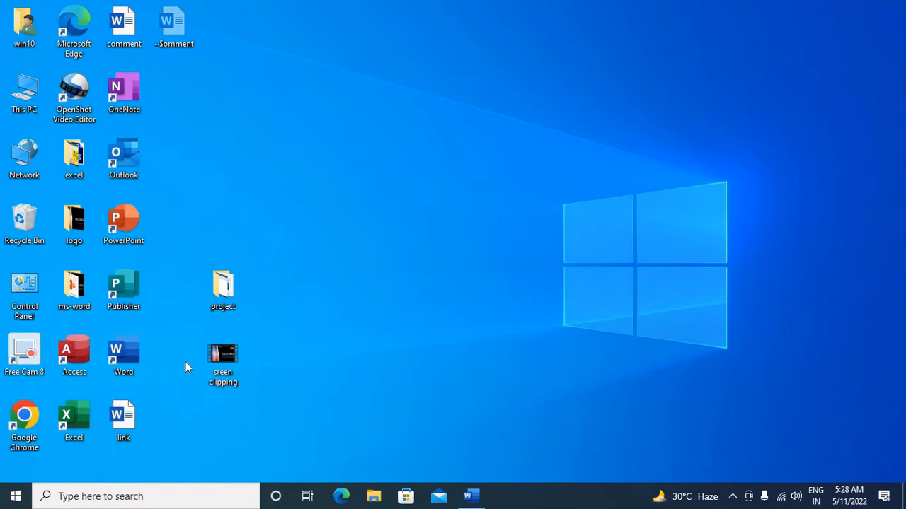
double_click(22, 418)
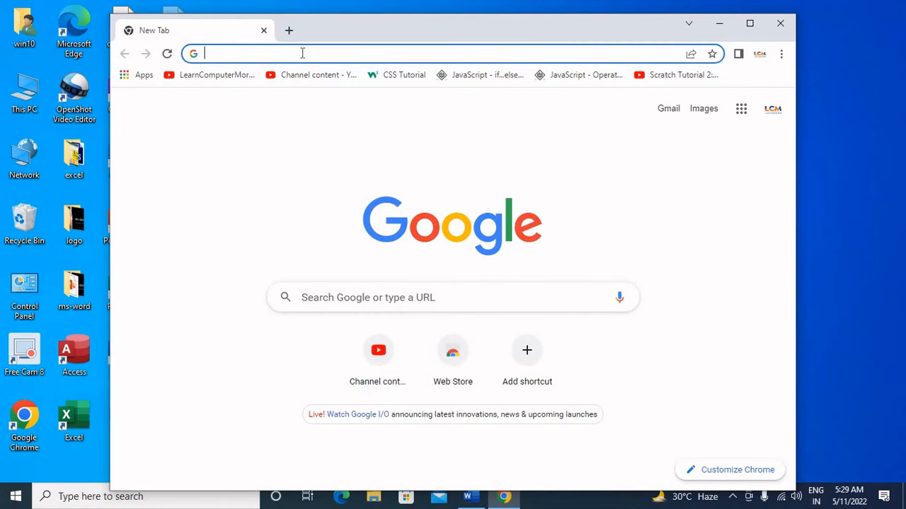
text(ex)
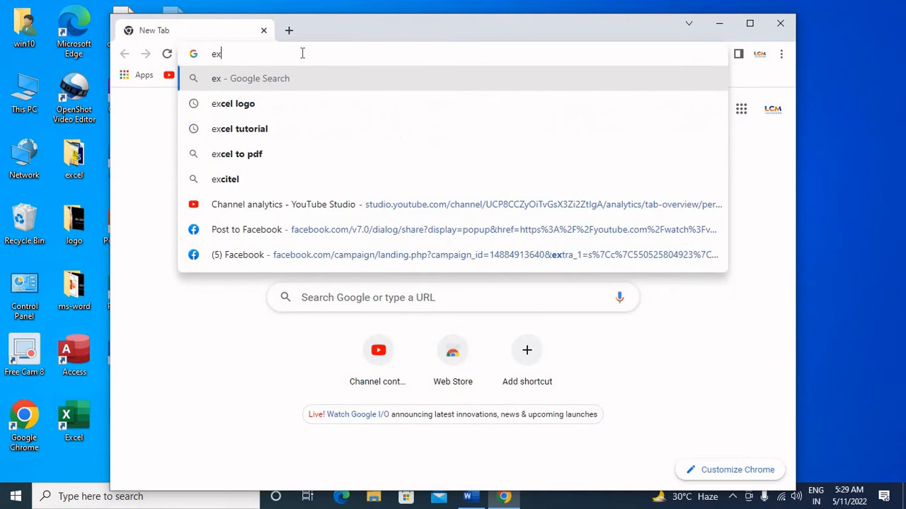
text(cel logo)
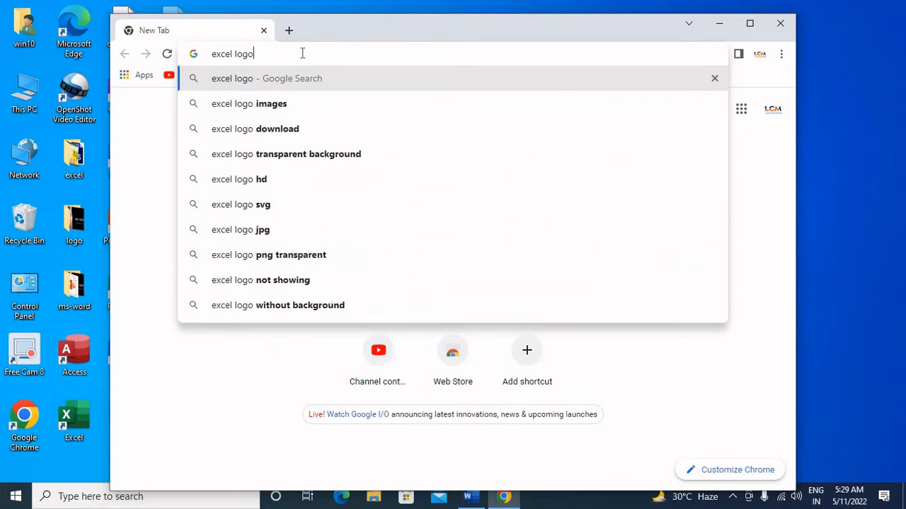
key(Return)
click(170, 255)
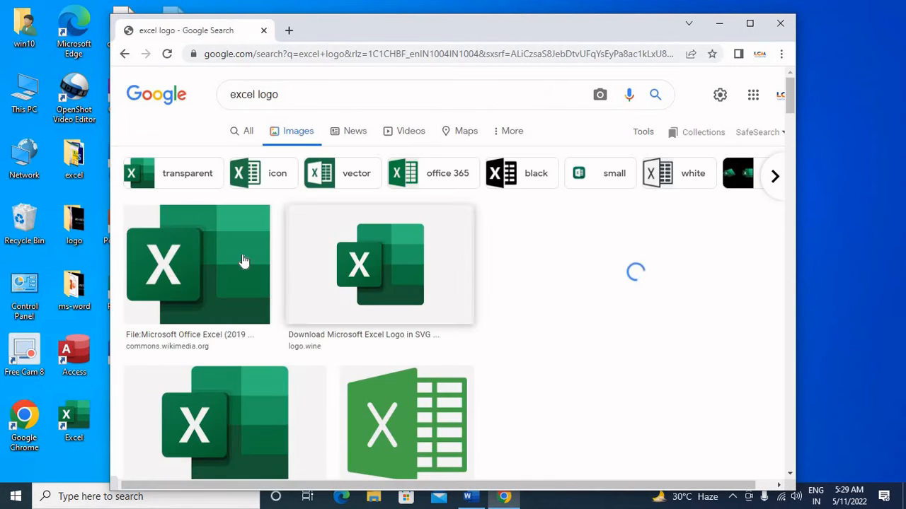
Save the Wikimedia Commons Excel logo to the Desktop as a PNG image and exit Chrome.
click(243, 261)
right_click(242, 254)
click(531, 259)
right_click(531, 259)
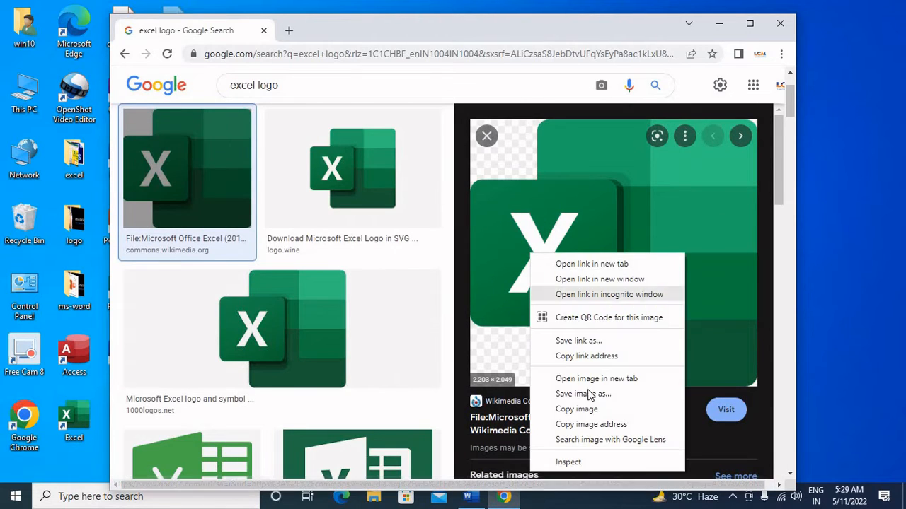
click(590, 395)
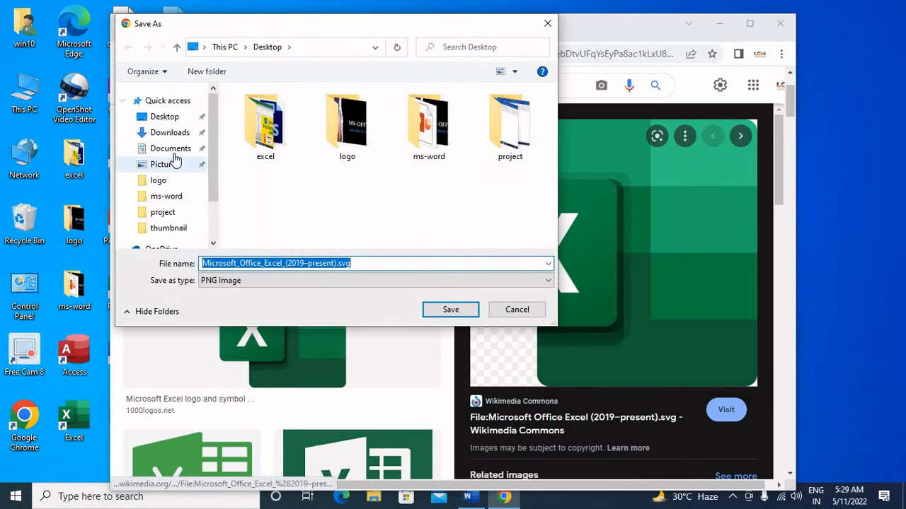
click(175, 118)
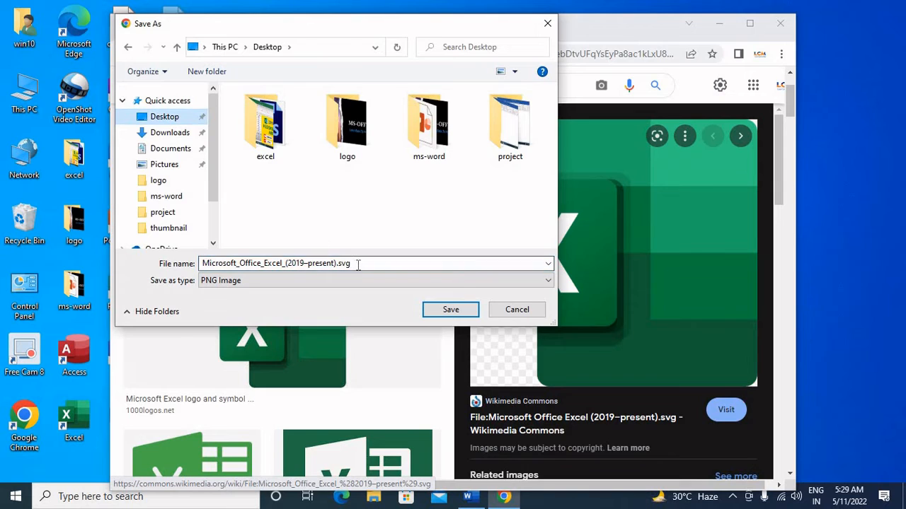
click(453, 311)
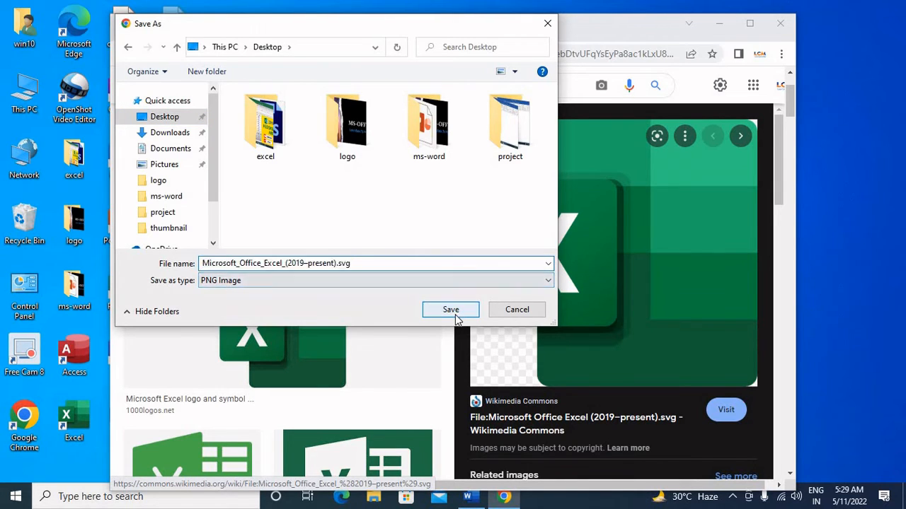
click(780, 26)
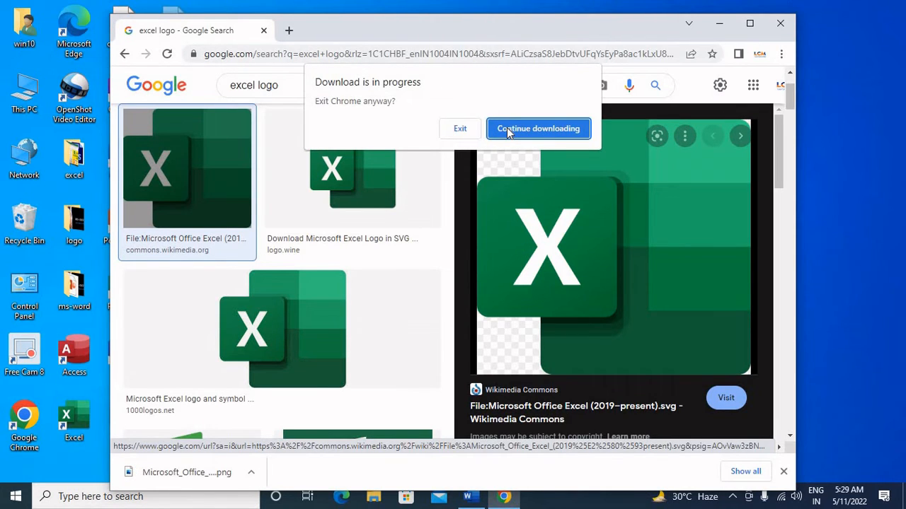
click(460, 129)
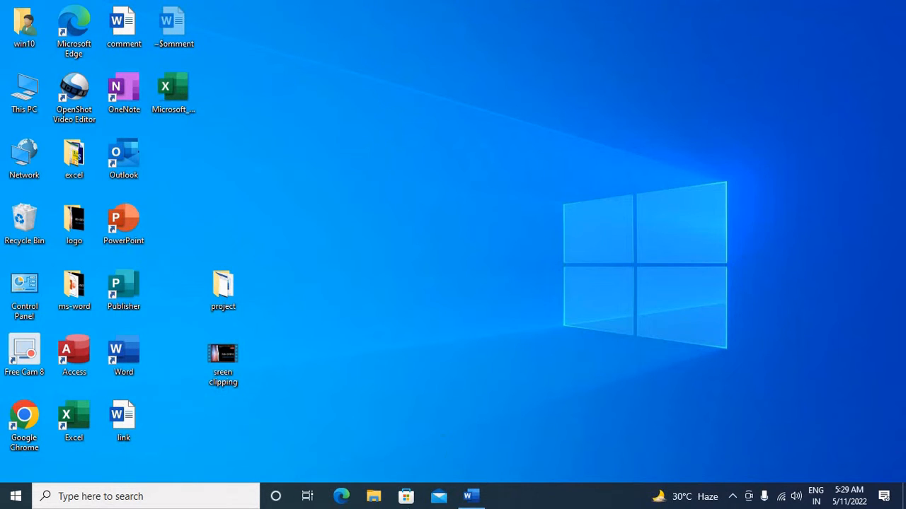
Return to Word and delete the page number, document name and file path from the header.
click(470, 496)
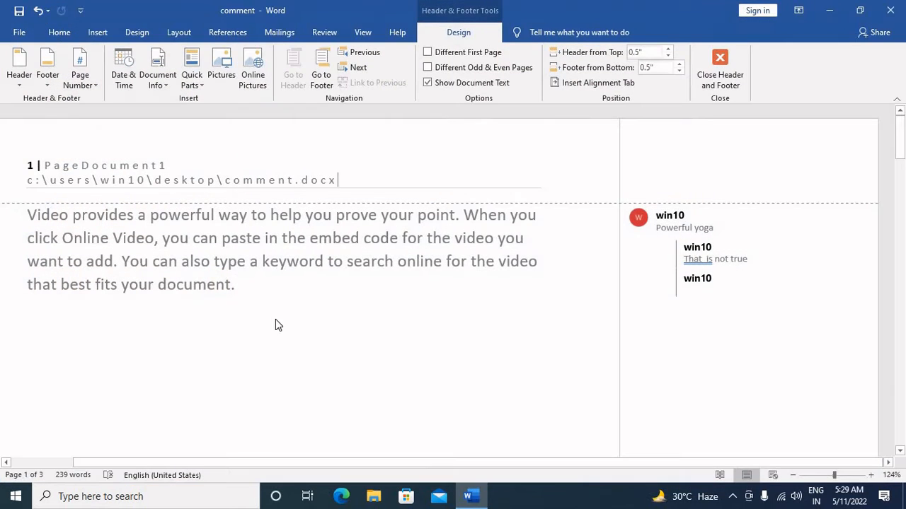
drag(21, 182, 17, 161)
key(Delete)
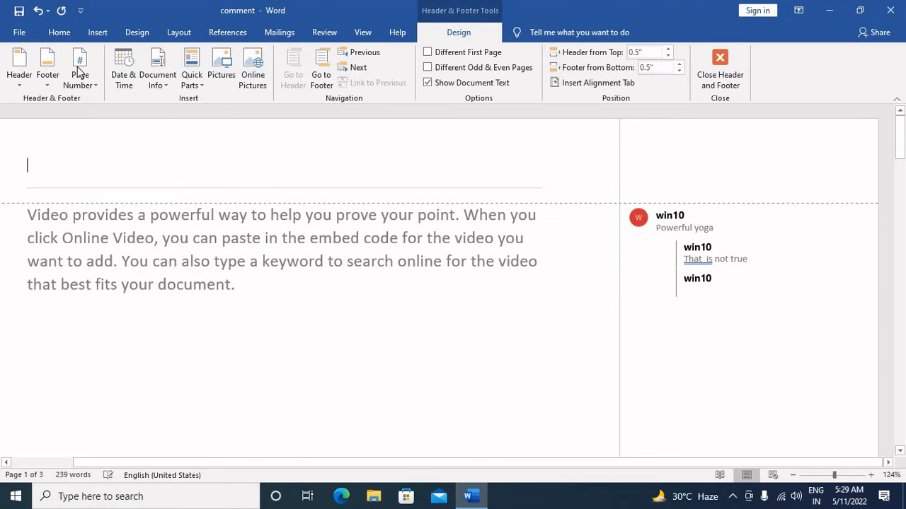
Insert the Microsoft Office Excel logo picture from the Desktop into the empty header.
click(211, 63)
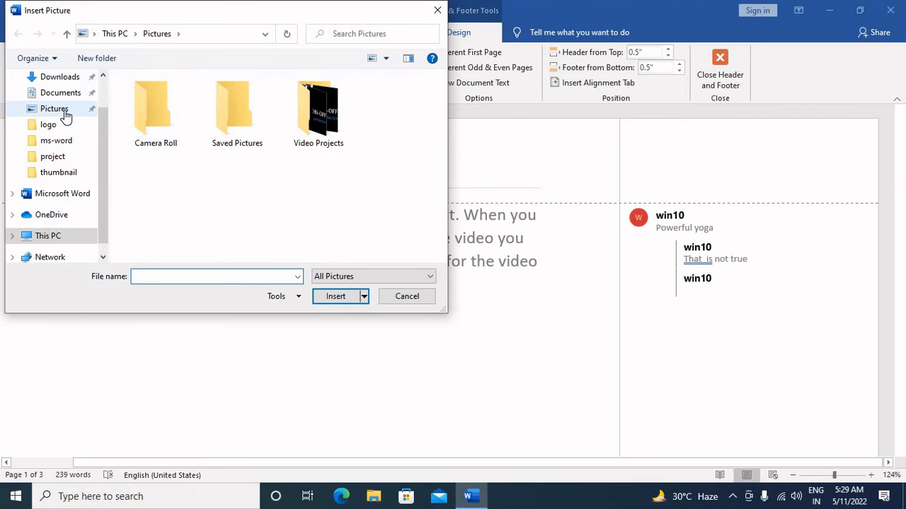
scroll(65, 116, up, 1)
click(75, 79)
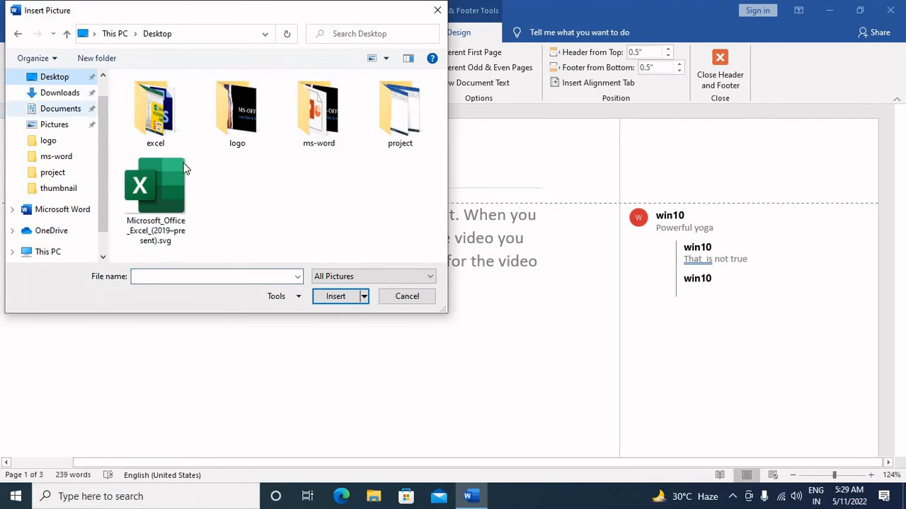
click(178, 183)
click(339, 296)
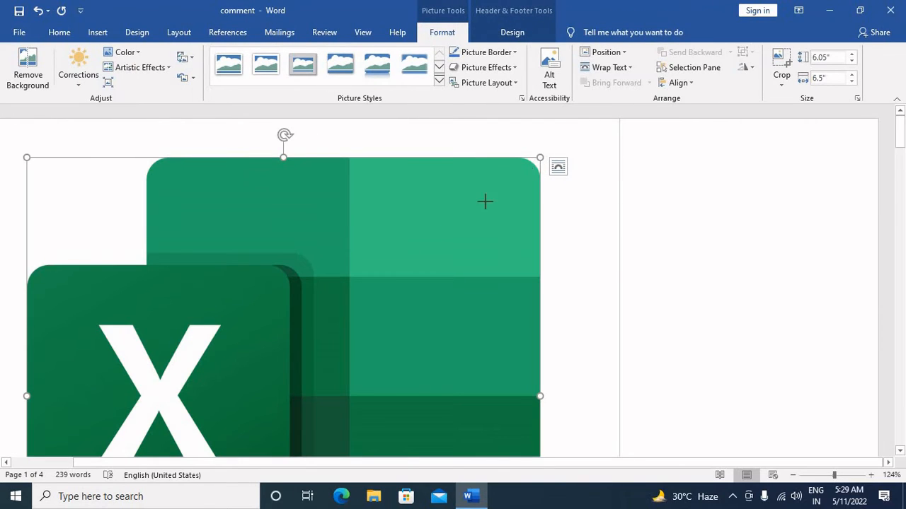
Shrink the Excel logo in the header proportionally to a width of 0.5".
drag(485, 202, 313, 368)
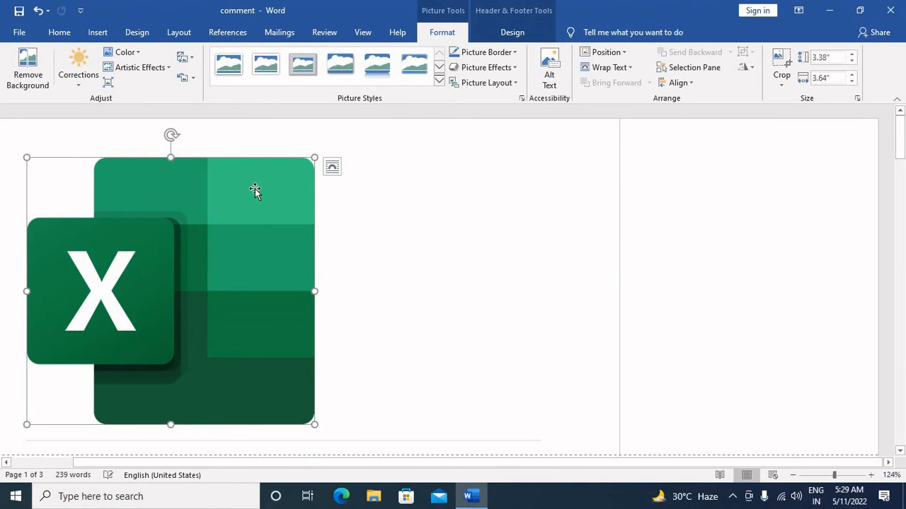
drag(313, 157, 261, 191)
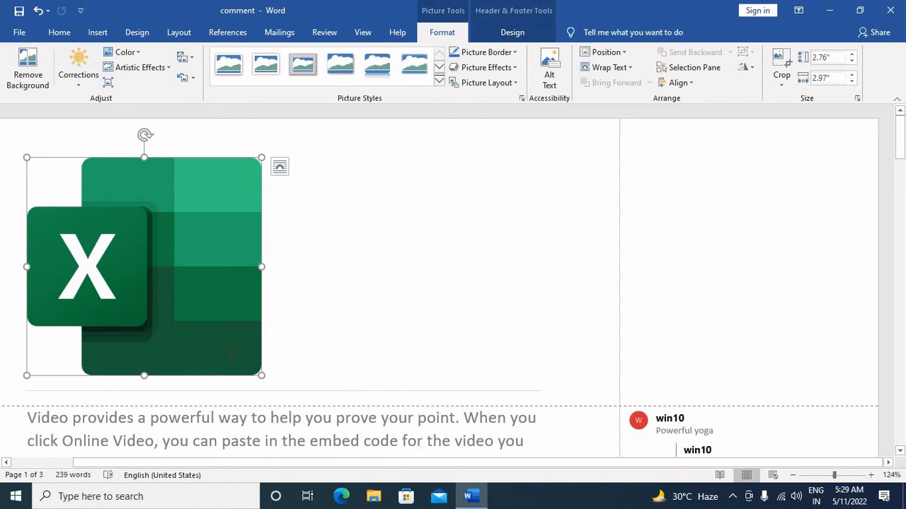
drag(230, 351, 112, 236)
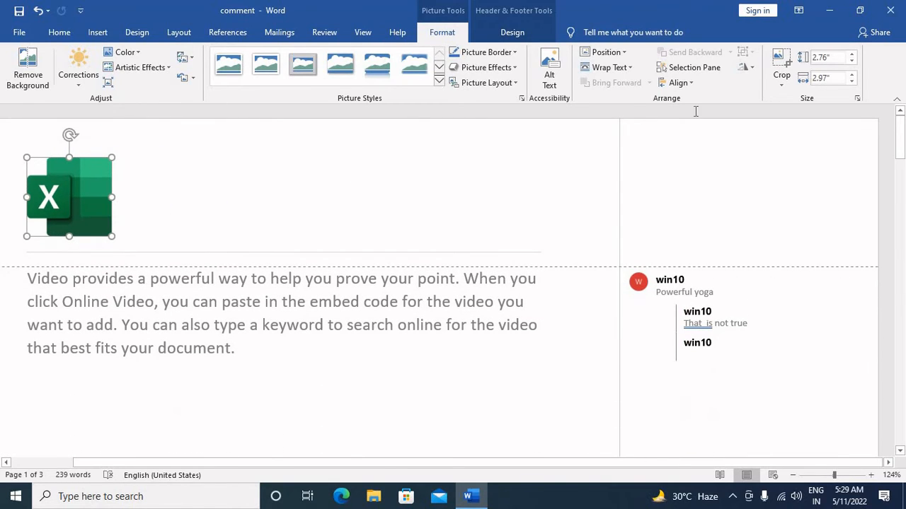
click(851, 61)
click(851, 61)
click(851, 61)
click(852, 61)
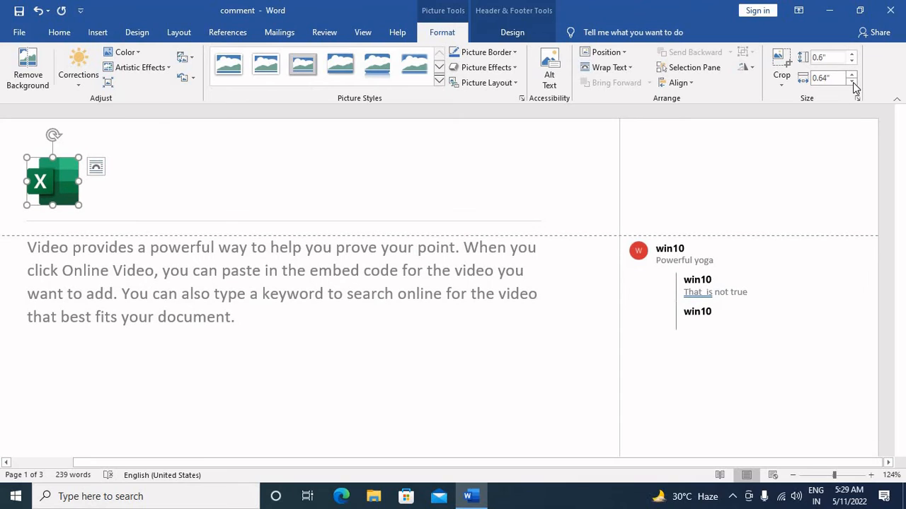
click(852, 82)
click(852, 82)
Set the logo's height to 0.2", and enlarge it freehand to roughly half an inch wide.
drag(814, 58, 833, 60)
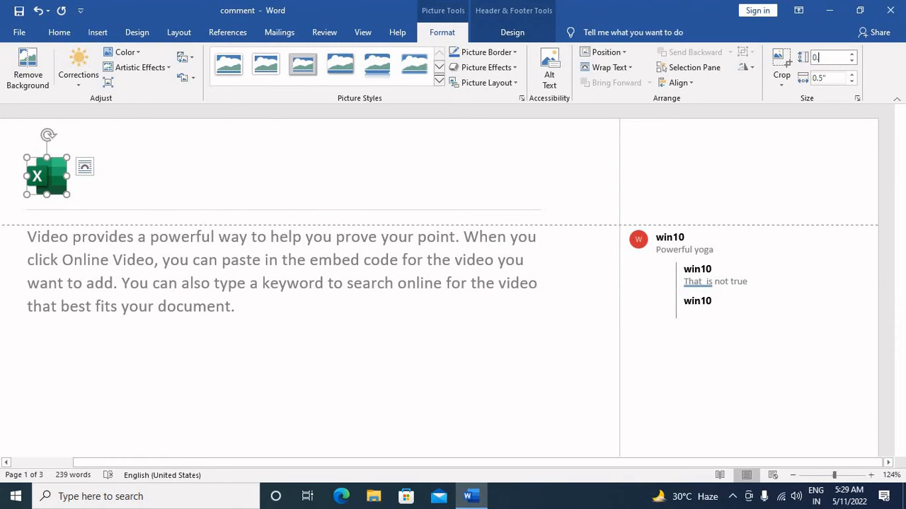
text(0.2)
key(Return)
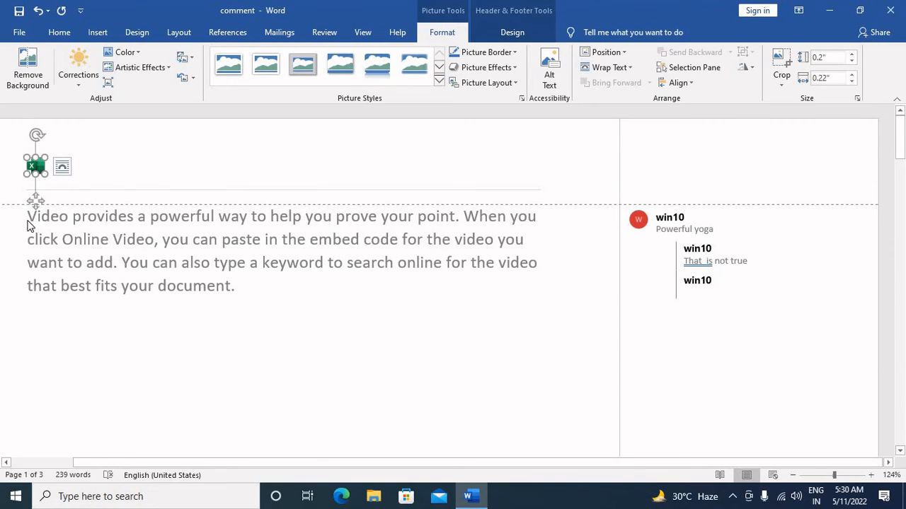
drag(51, 177, 71, 197)
Return to the document body and check the other pages with the logo header in place.
triple_click(227, 324)
scroll(213, 338, down, 10)
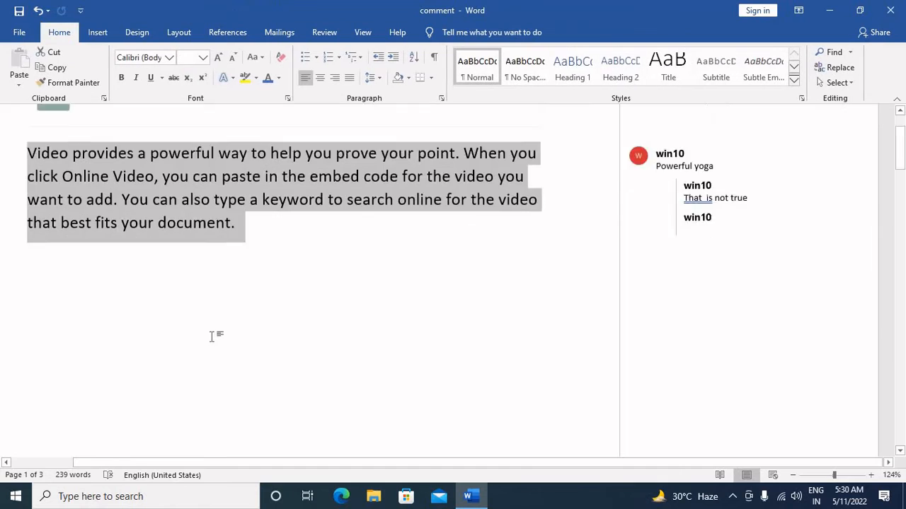
scroll(213, 352, down, 6)
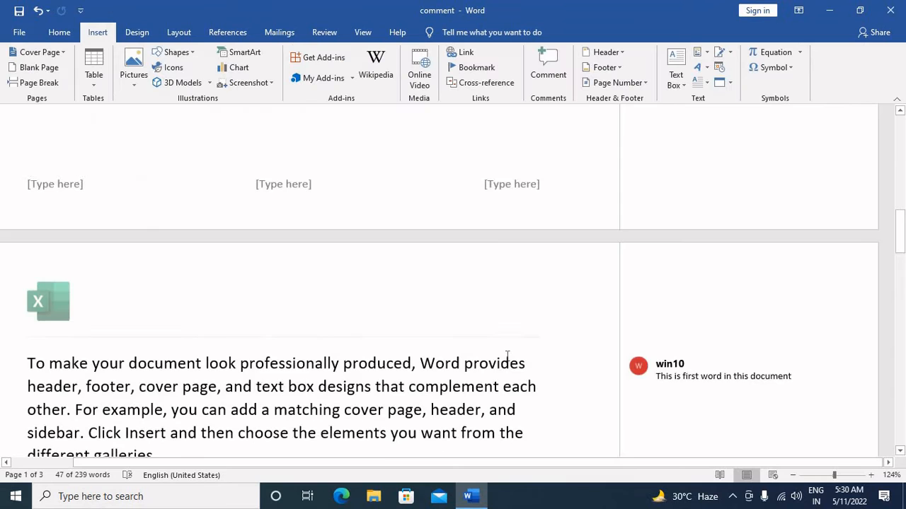
scroll(506, 356, up, 10)
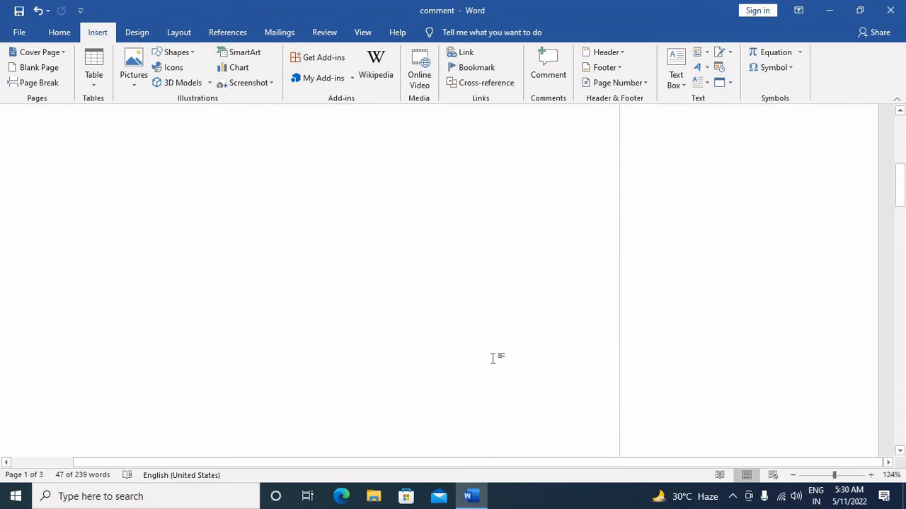
Reopen the header and insert the castle-shaped cake from the Birthday Cake online pictures beside the Excel logo.
double_click(143, 183)
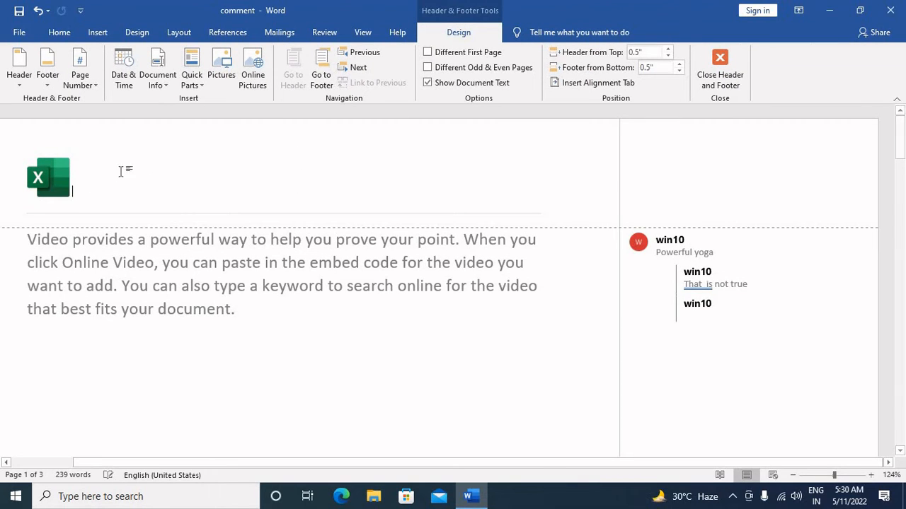
click(264, 66)
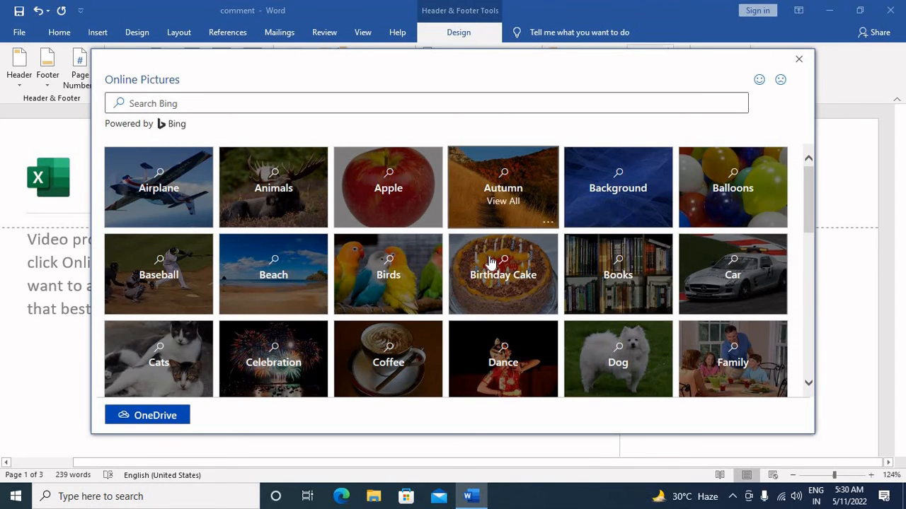
click(517, 276)
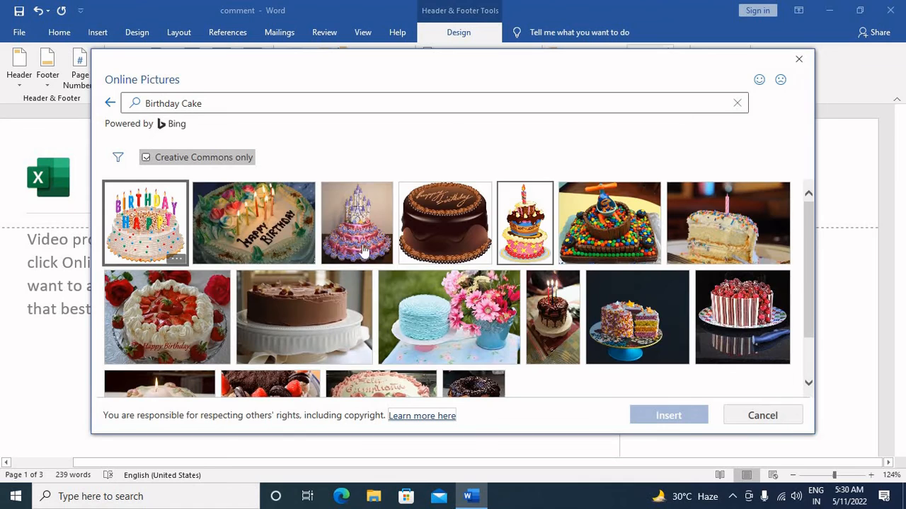
click(357, 223)
click(675, 415)
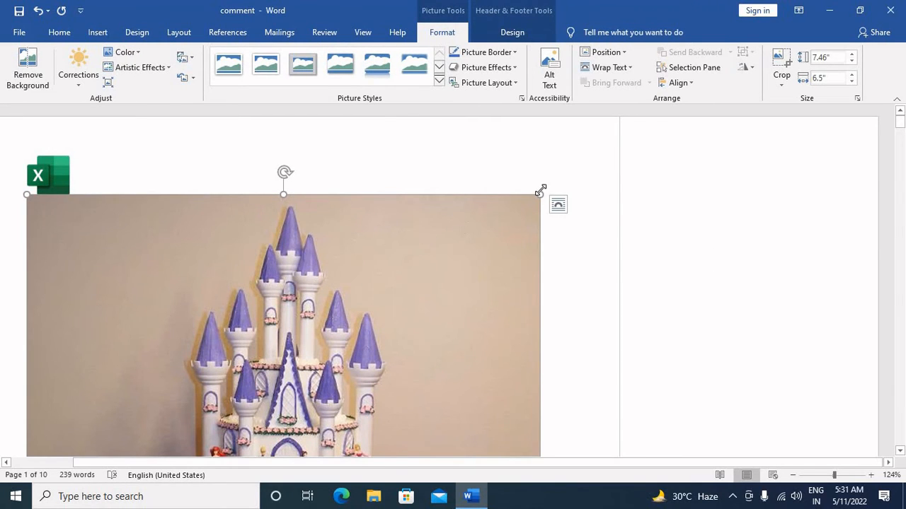
Shrink the cake picture to fit the header, setting its height to 0.5" and then its width to 0.5".
drag(416, 269, 154, 180)
drag(542, 158, 429, 285)
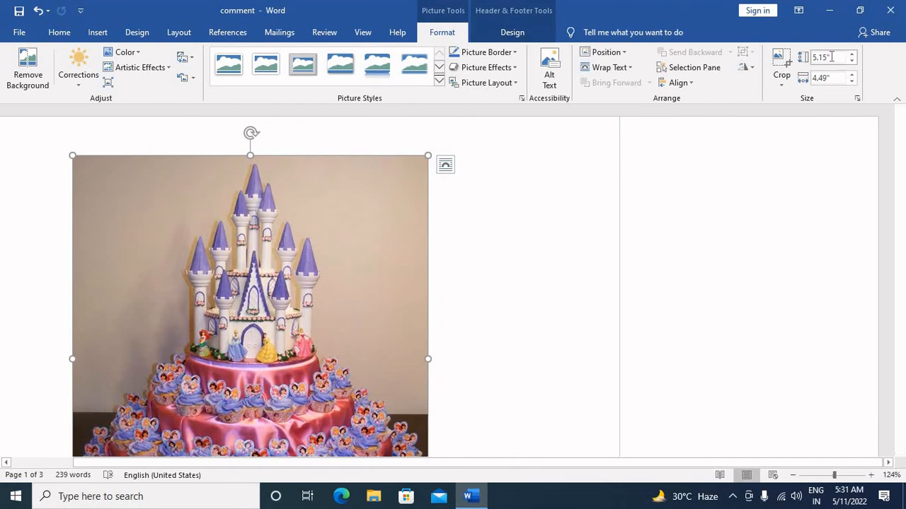
drag(832, 58, 813, 58)
text(0.5)
key(Tab)
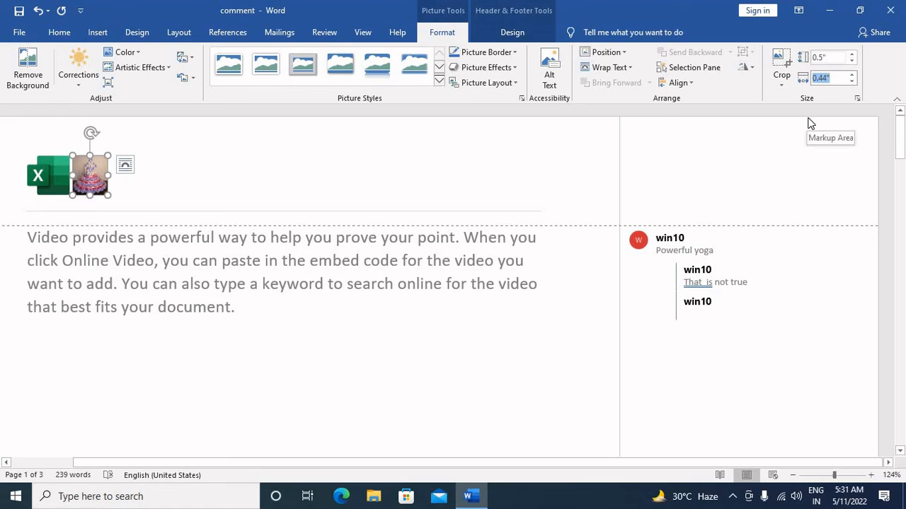
text(0.5)
key(Return)
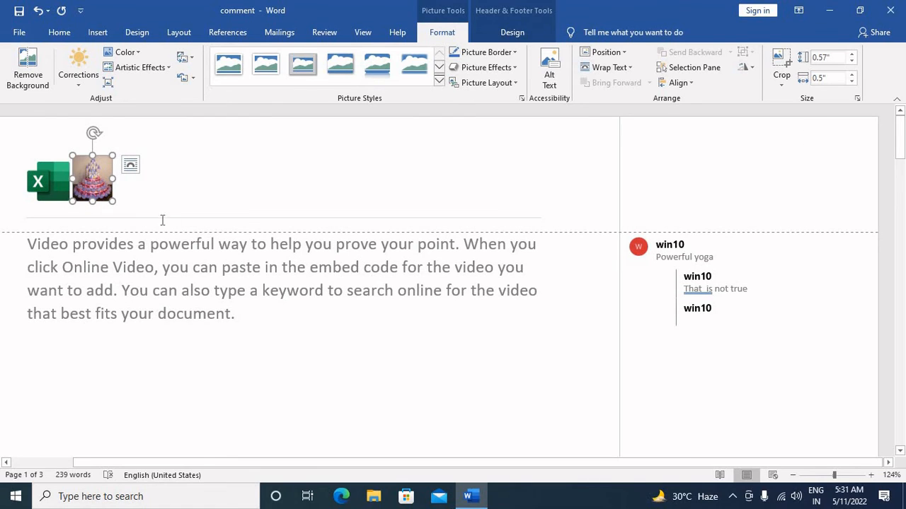
Apply a picture style with a thick white frame and shadow to the cake picture, then delete the picture.
click(439, 80)
click(334, 149)
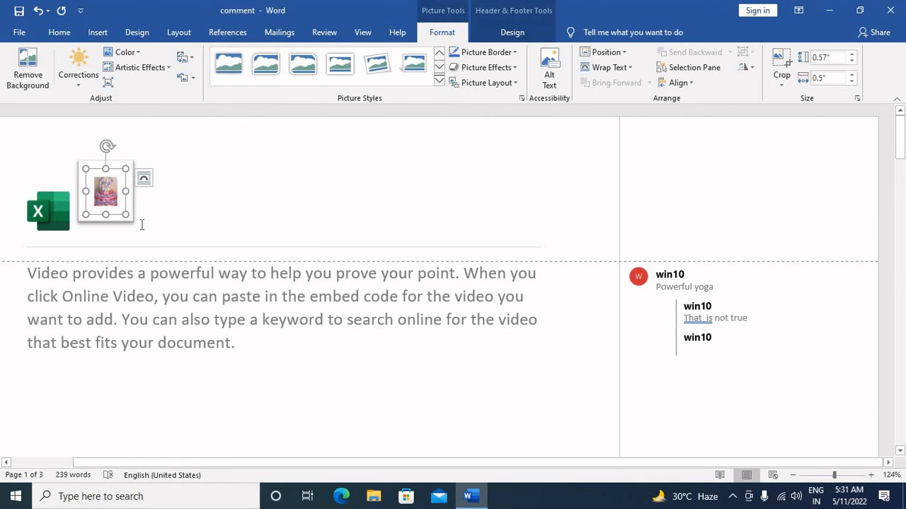
key(Delete)
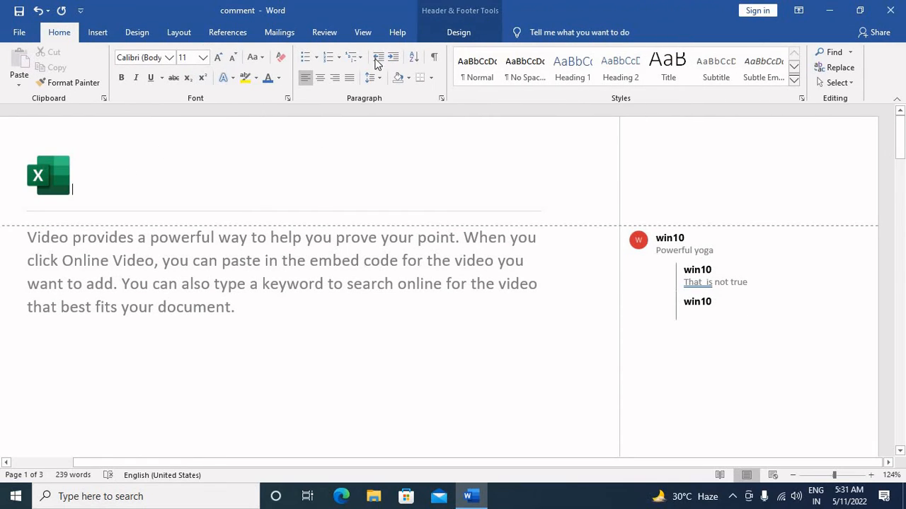
Go to the footer and fill the first placeholder with the person's full name and the middle one with "Learn More computer".
click(456, 34)
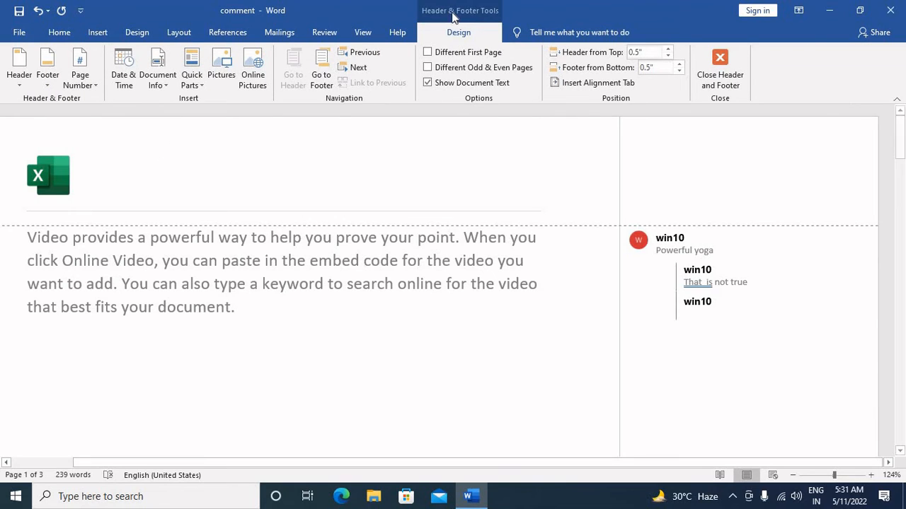
click(330, 75)
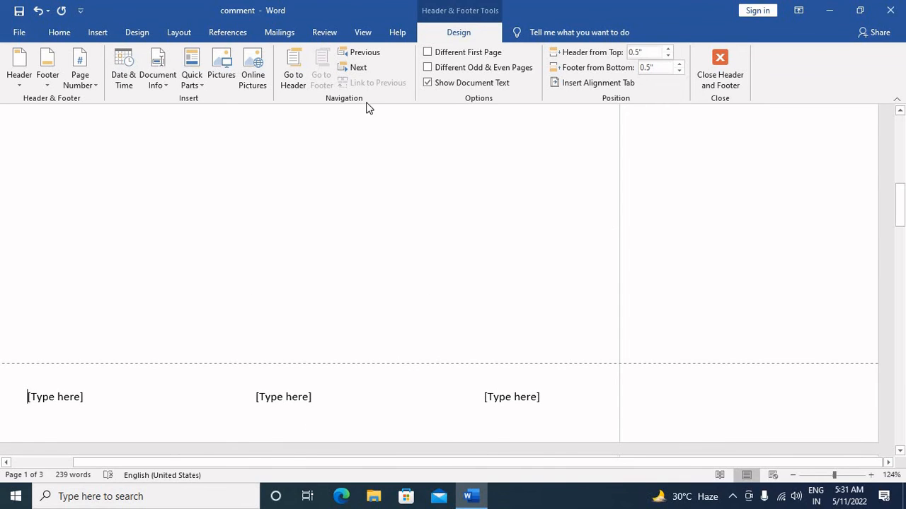
click(60, 400)
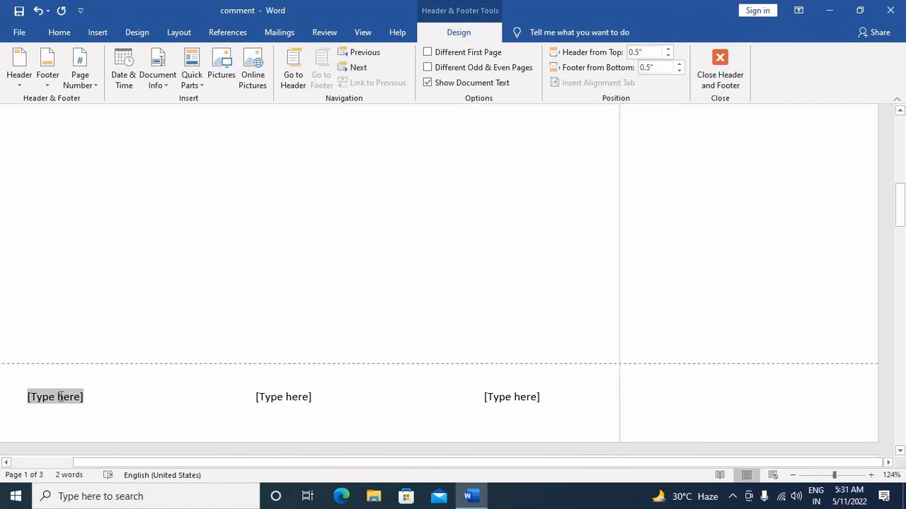
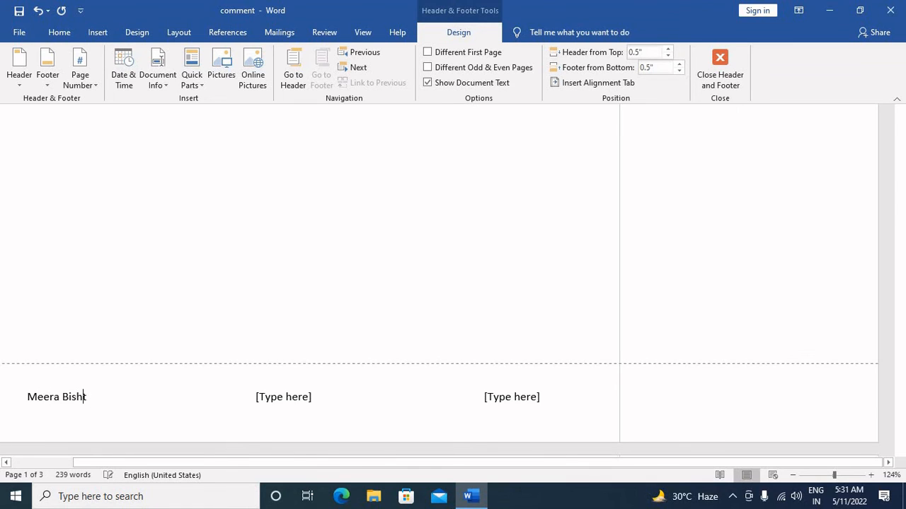
click(299, 398)
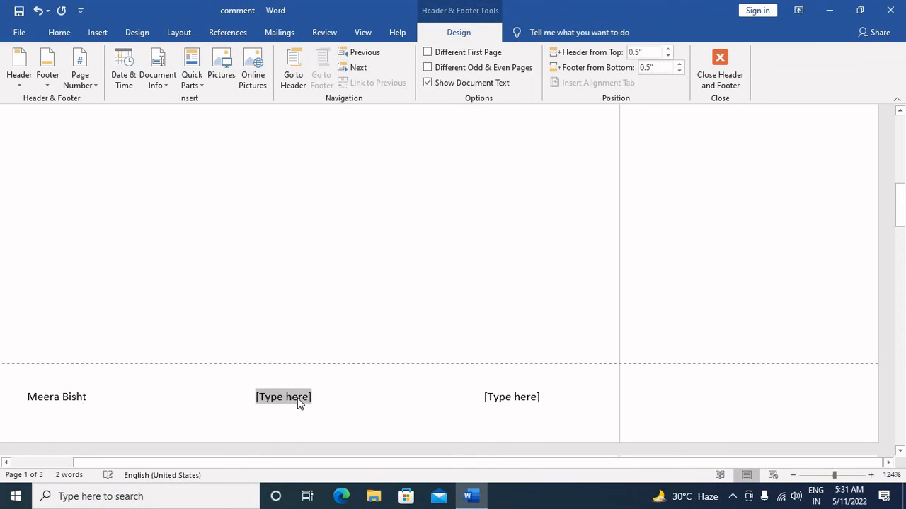
text(Learn More)
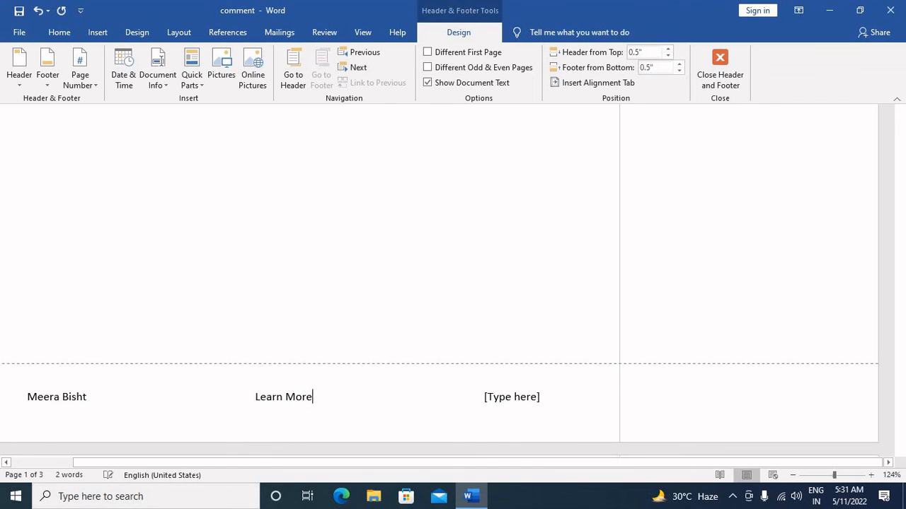
text( compuuter)
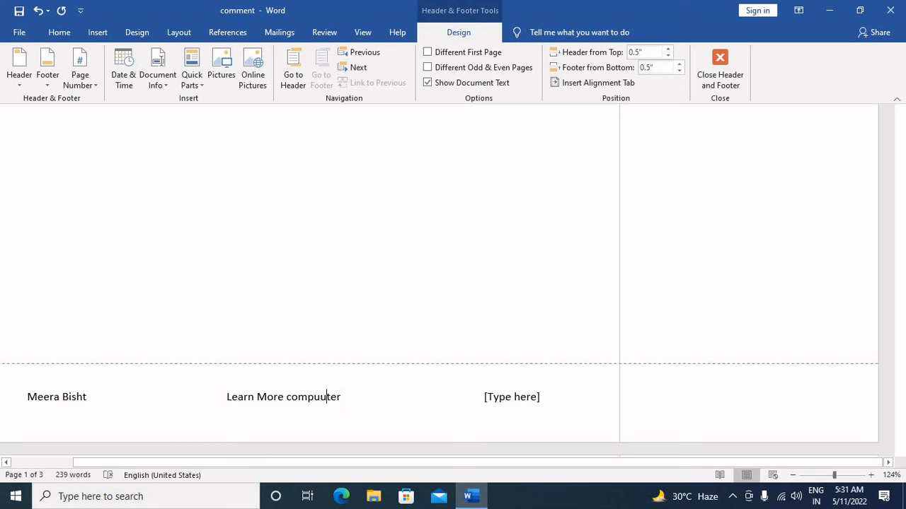
key(BackSpace)
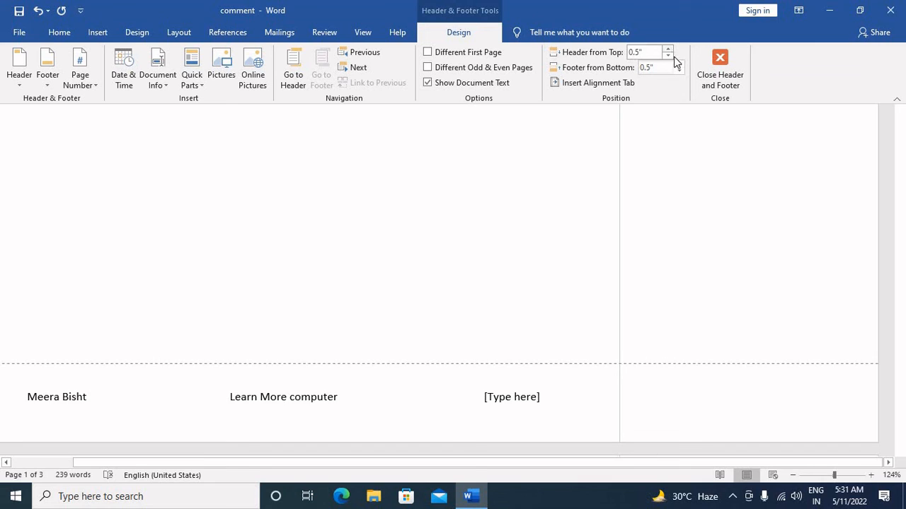
Enable Different First Page, and set the header 0.7" from the top and the footer 0.6" from the bottom.
click(432, 53)
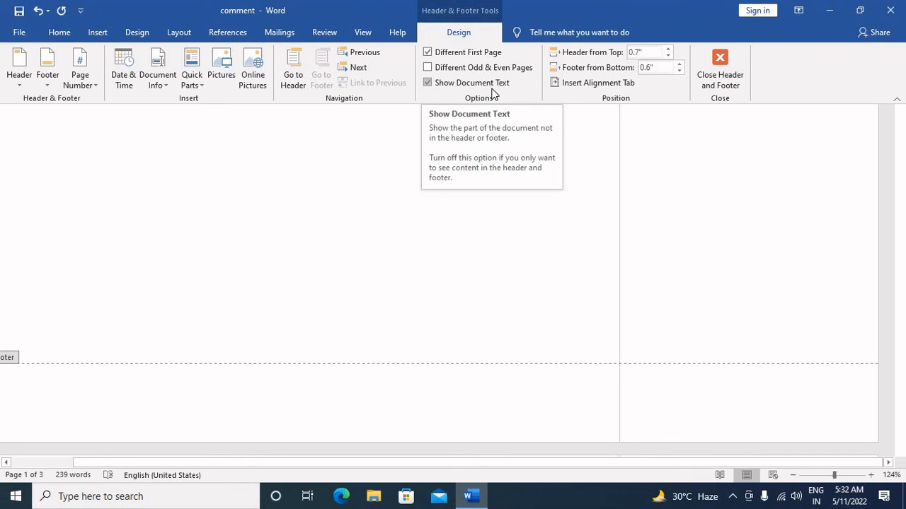
Try to hide the document text while editing the footer, then close header and footer editing.
click(491, 85)
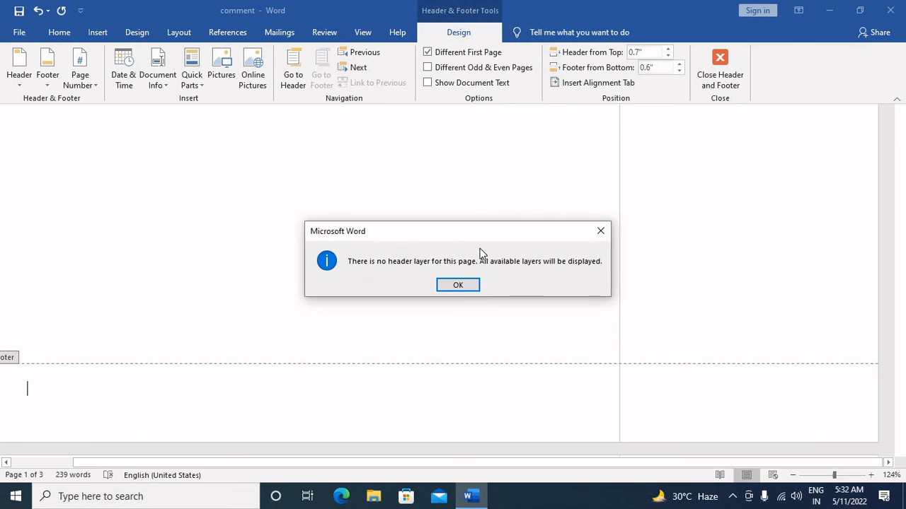
click(459, 285)
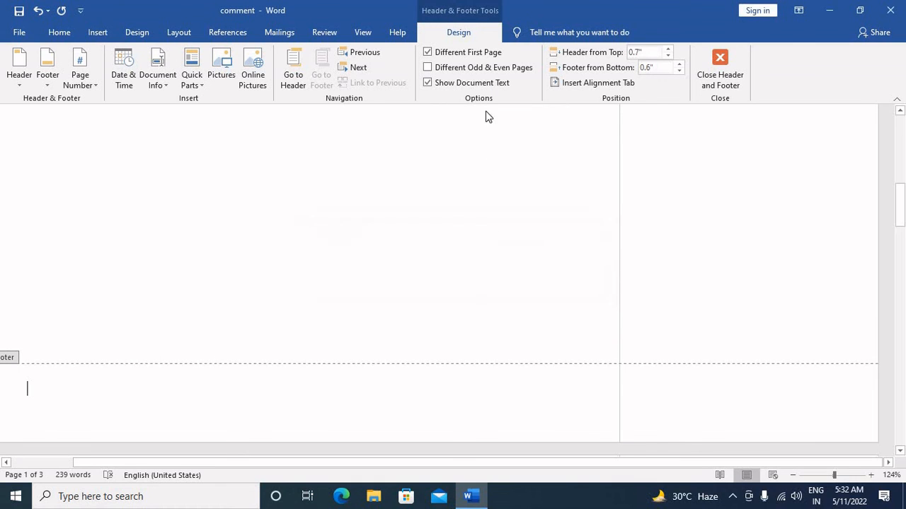
click(720, 69)
Examine the header and footer areas of the first page and the start of the following page.
scroll(424, 262, up, 1)
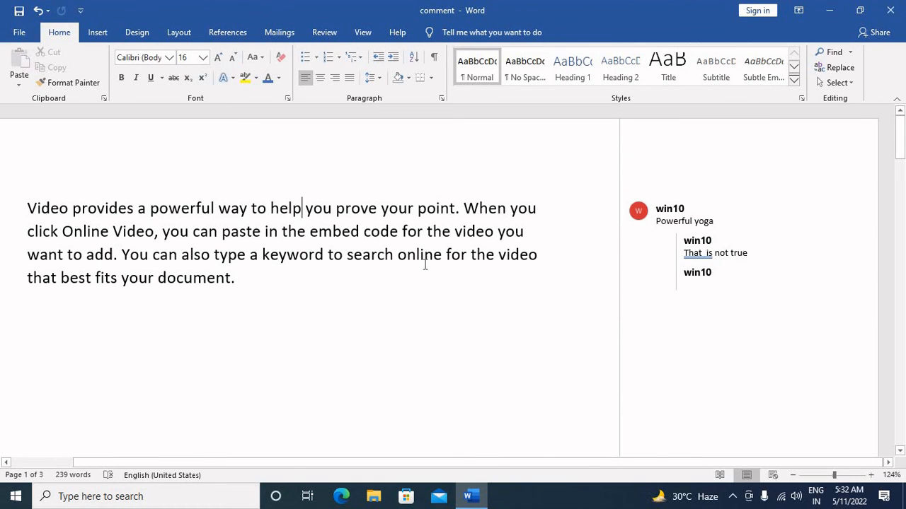
scroll(425, 269, down, 2)
scroll(424, 297, down, 4)
scroll(425, 303, up, 3)
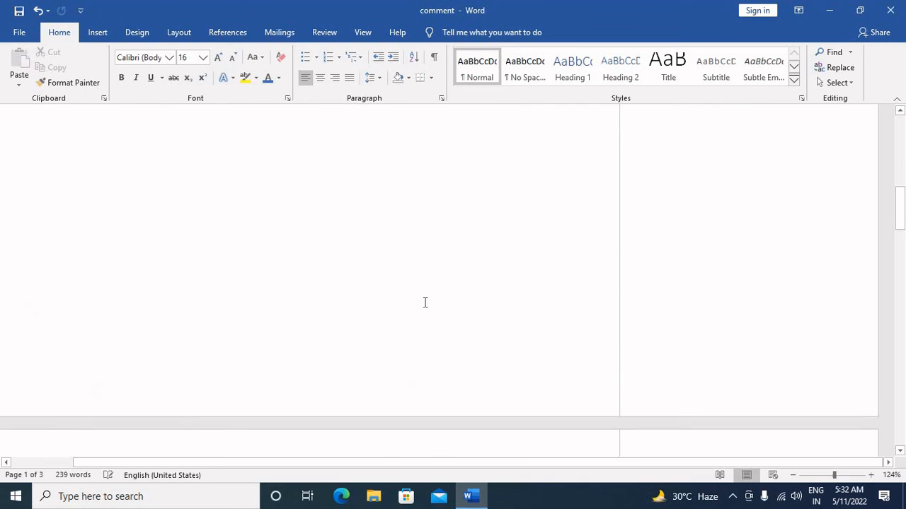
scroll(424, 303, up, 3)
scroll(194, 269, down, 5)
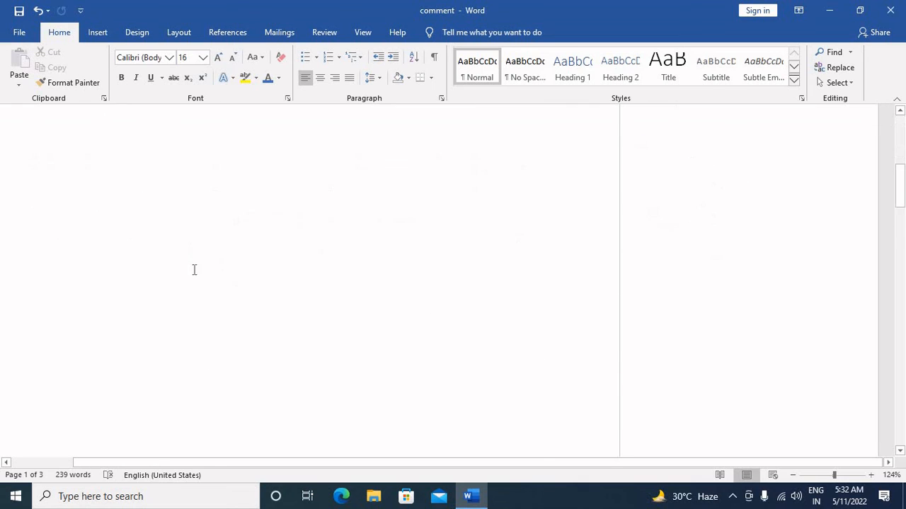
Open the header containing the Excel logo on the second page for editing.
scroll(197, 283, down, 10)
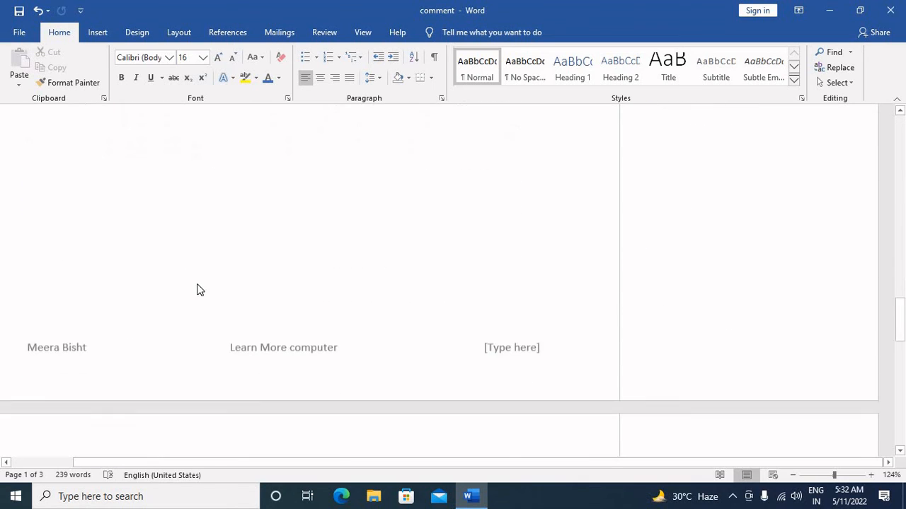
scroll(197, 289, down, 10)
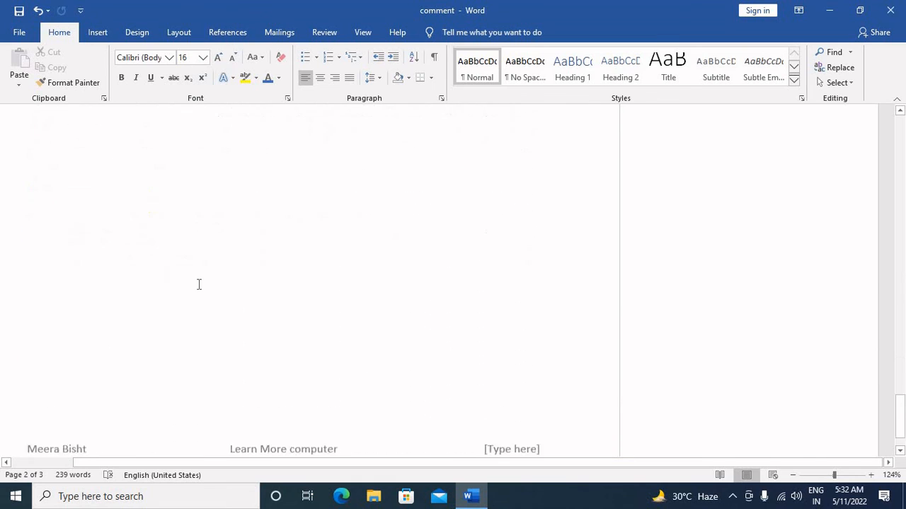
scroll(199, 285, up, 15)
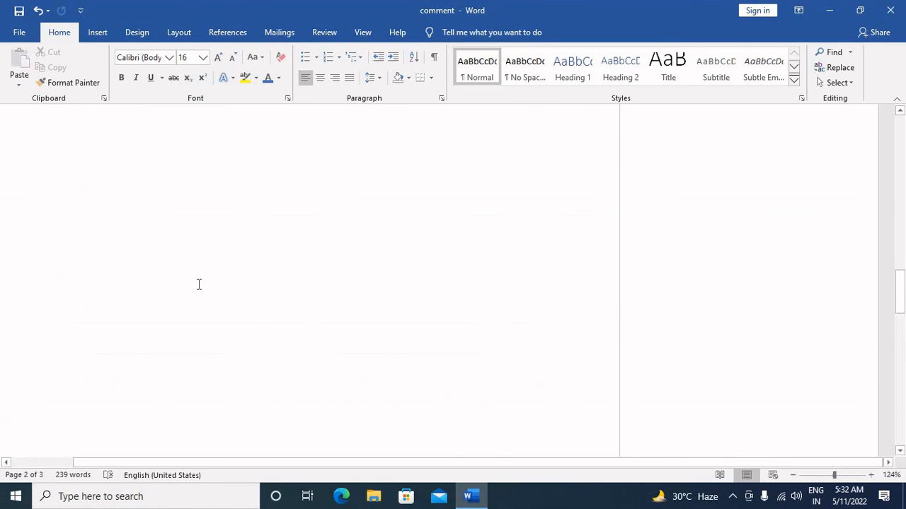
scroll(203, 277, up, 8)
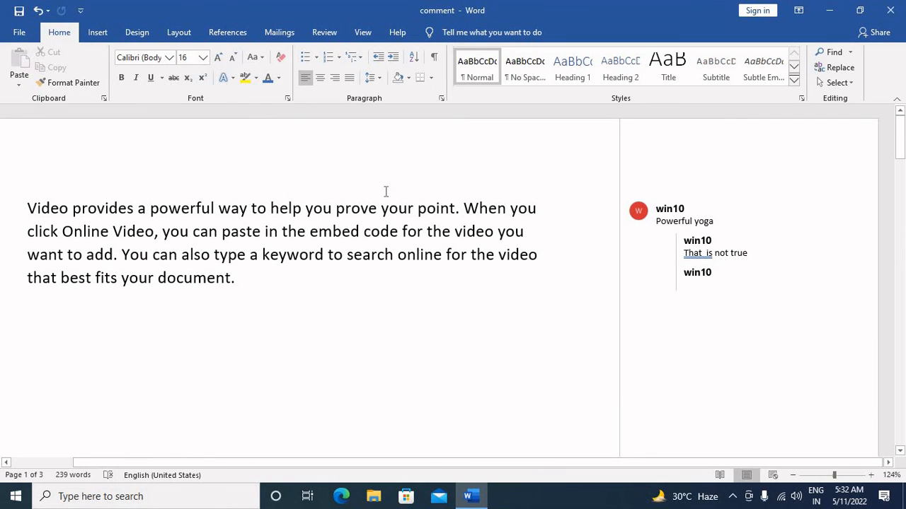
scroll(400, 241, down, 10)
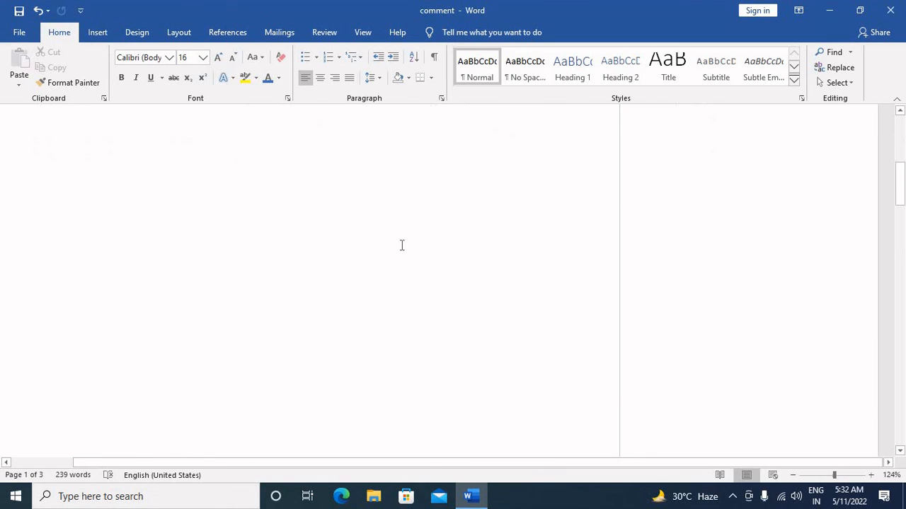
double_click(434, 404)
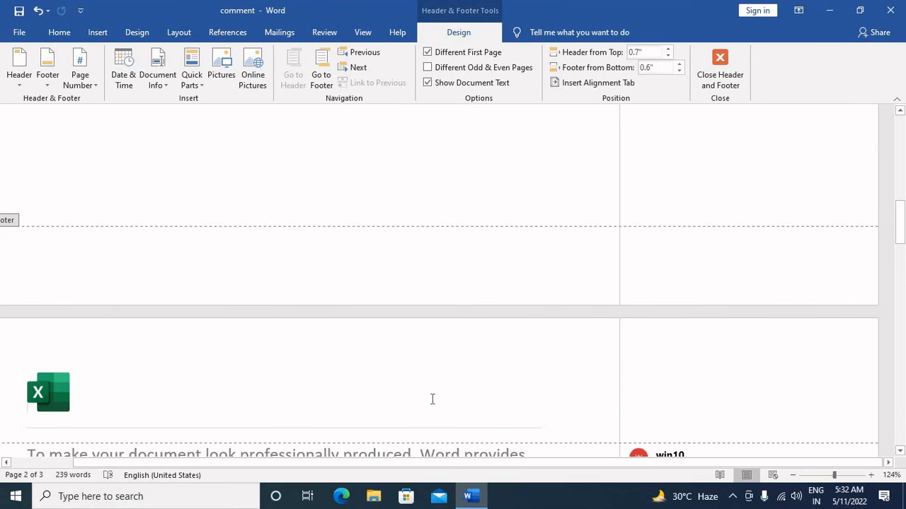